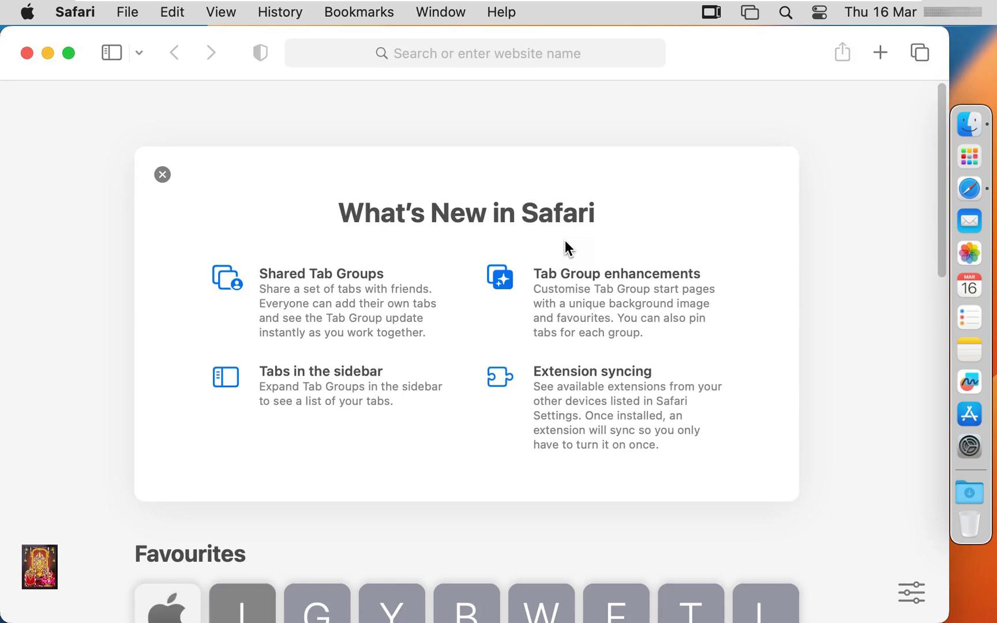
Scroll Safari's start page down until the Favourites row with the Google tile shows.
{"action": "scroll", "coordinate": [363, 438], "scroll_direction": "down", "scroll_amount": 3}
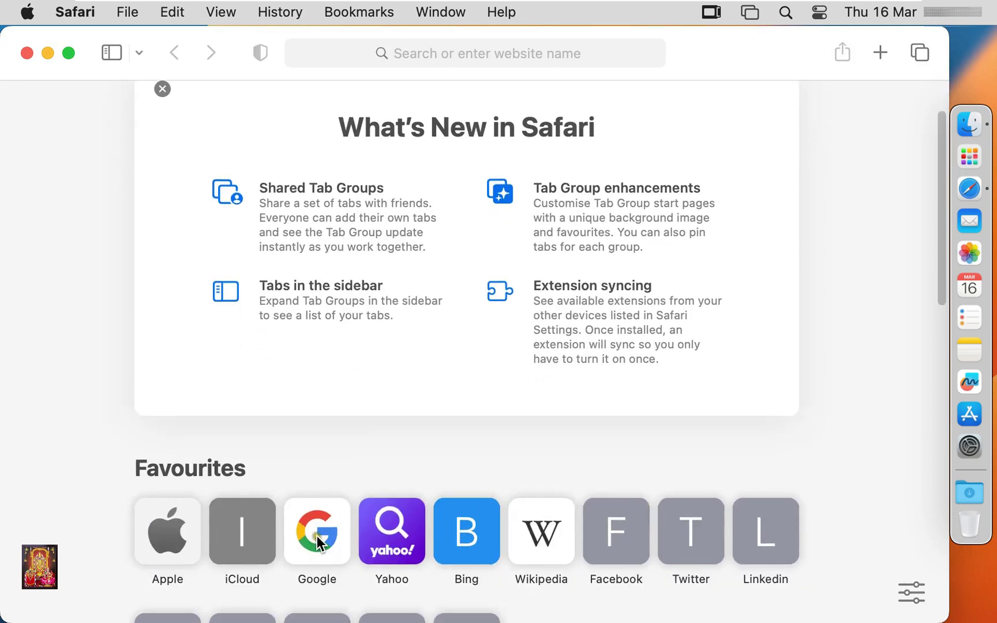
From the Google favourite, search for 'download libreoffice for mac' using the suggested query.
{"action": "left_click", "coordinate": [316, 534]}
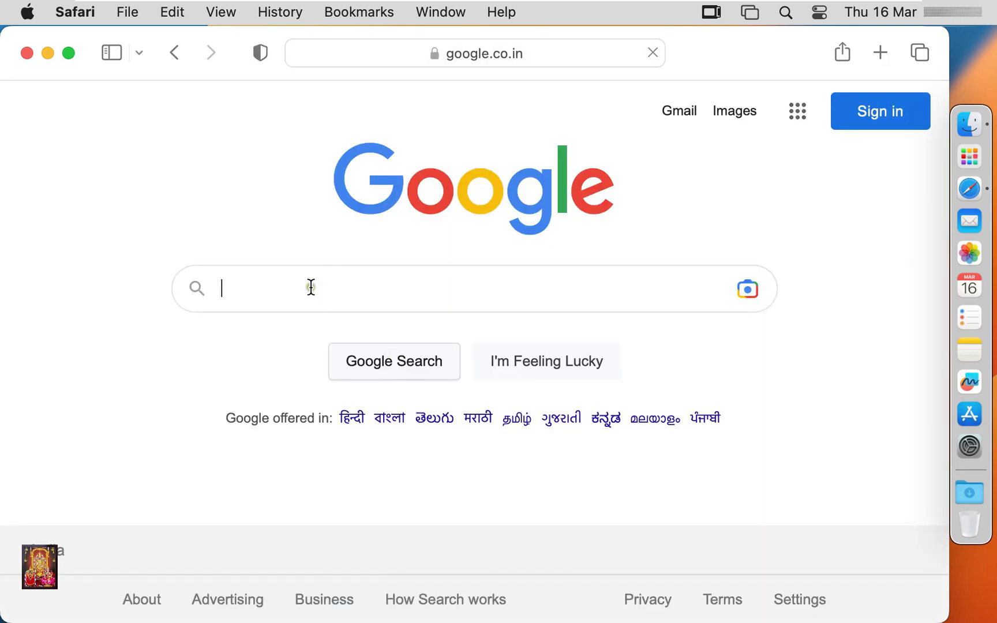
{"action": "left_click", "coordinate": [739, 302]}
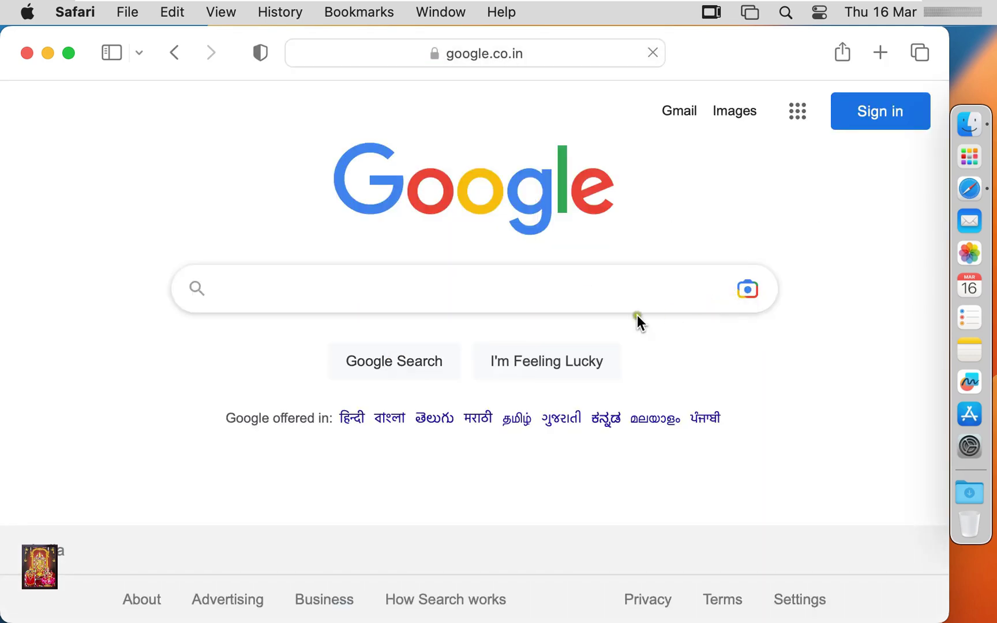
{"action": "left_click", "coordinate": [301, 285]}
{"action": "type", "text": "d"}
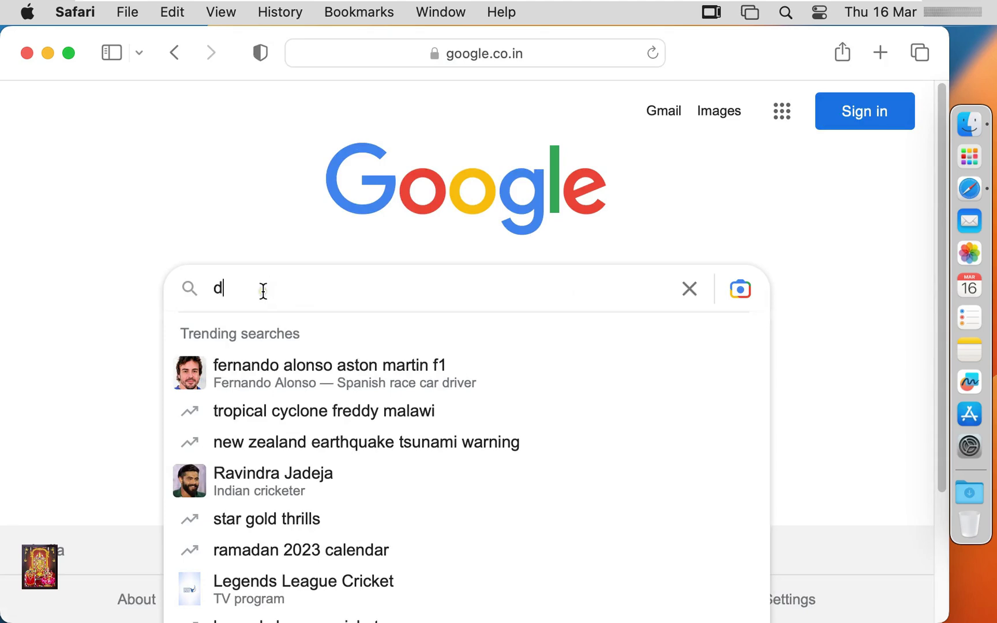
{"action": "type", "text": "ownload l"}
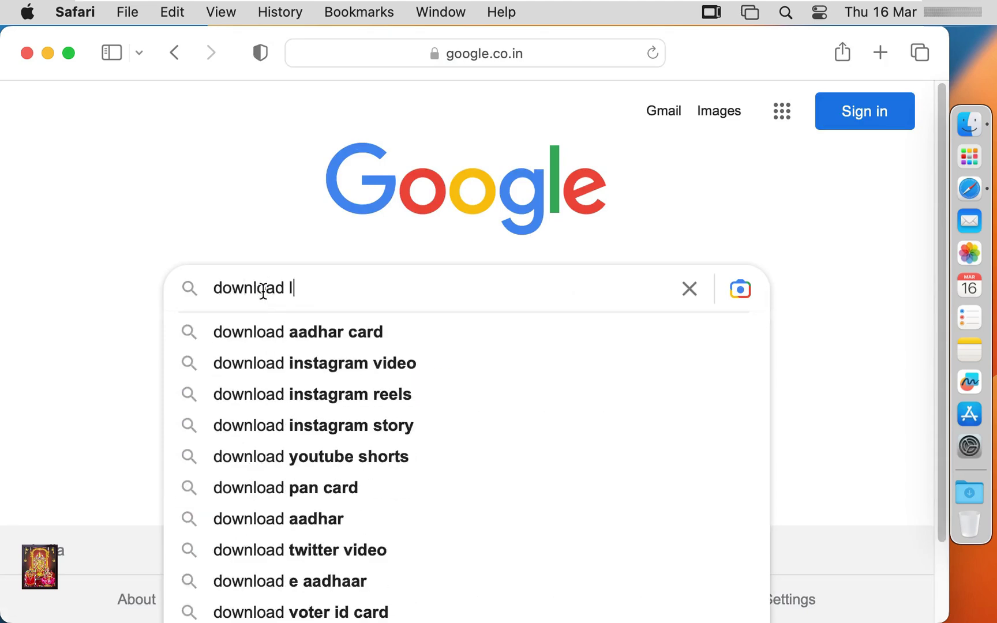
{"action": "type", "text": "ibre o"}
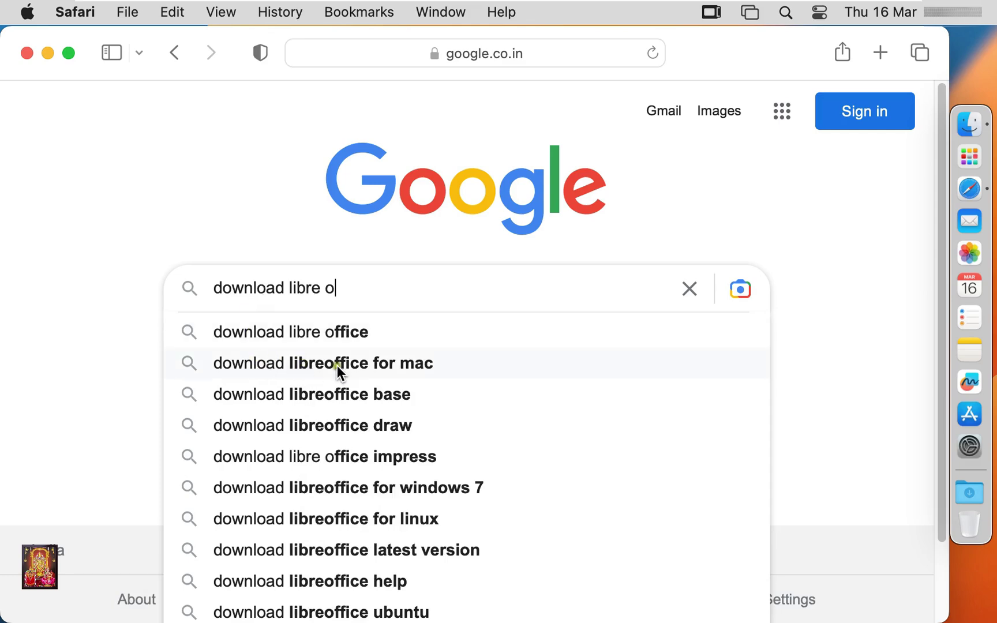
{"action": "left_click", "coordinate": [408, 367]}
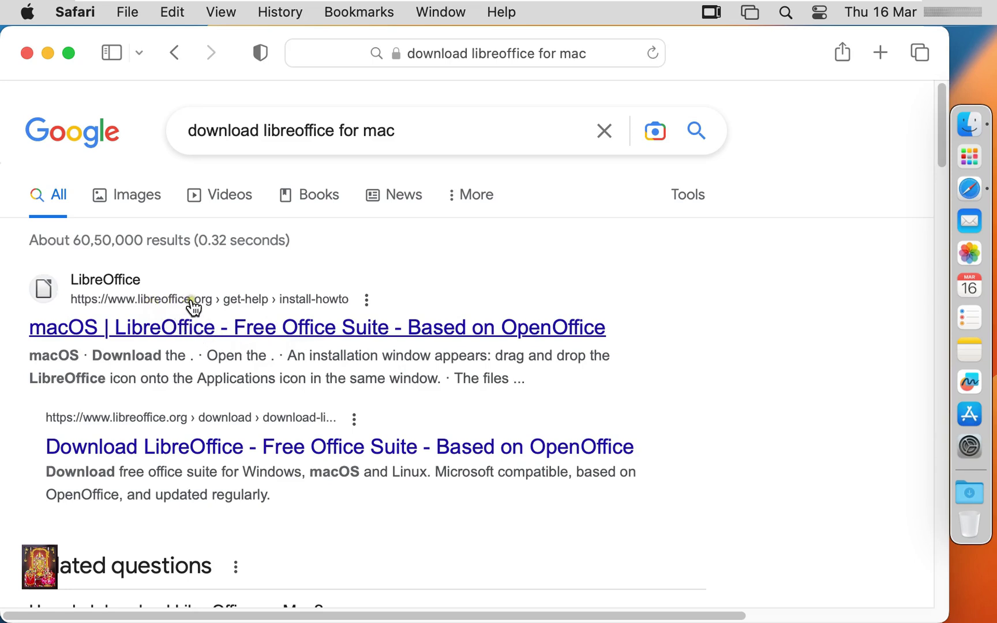
Open the macOS | LibreOffice result and follow its 'download page' link.
{"action": "left_click", "coordinate": [257, 301]}
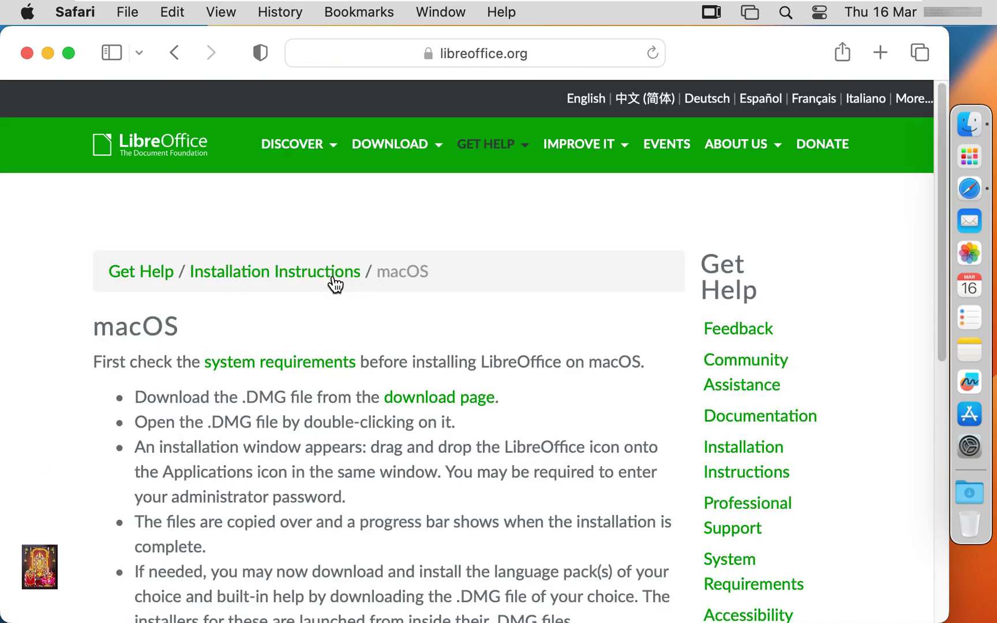
{"action": "left_click", "coordinate": [421, 398]}
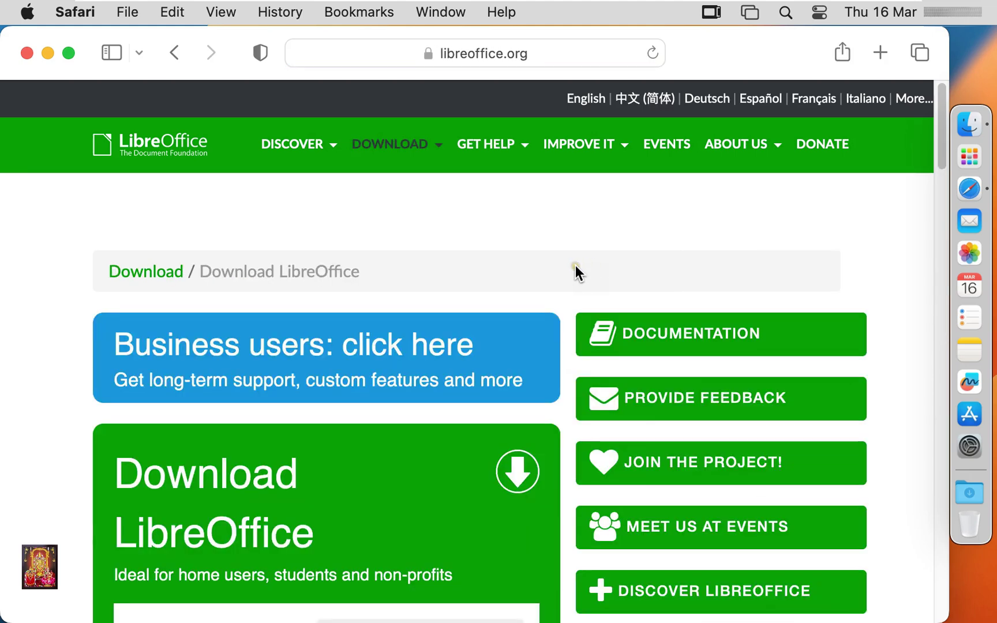
Choose macOS (Intel) as the operating system and download LibreOffice 7.5.1.
{"action": "scroll", "coordinate": [479, 330], "scroll_direction": "down", "scroll_amount": 2}
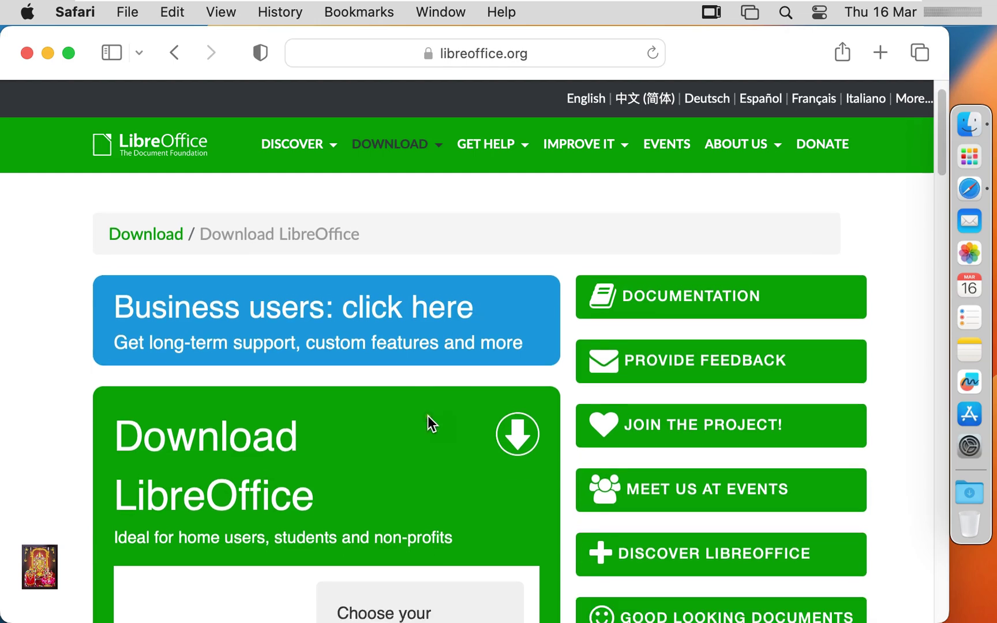
{"action": "scroll", "coordinate": [427, 416], "scroll_direction": "down", "scroll_amount": 10}
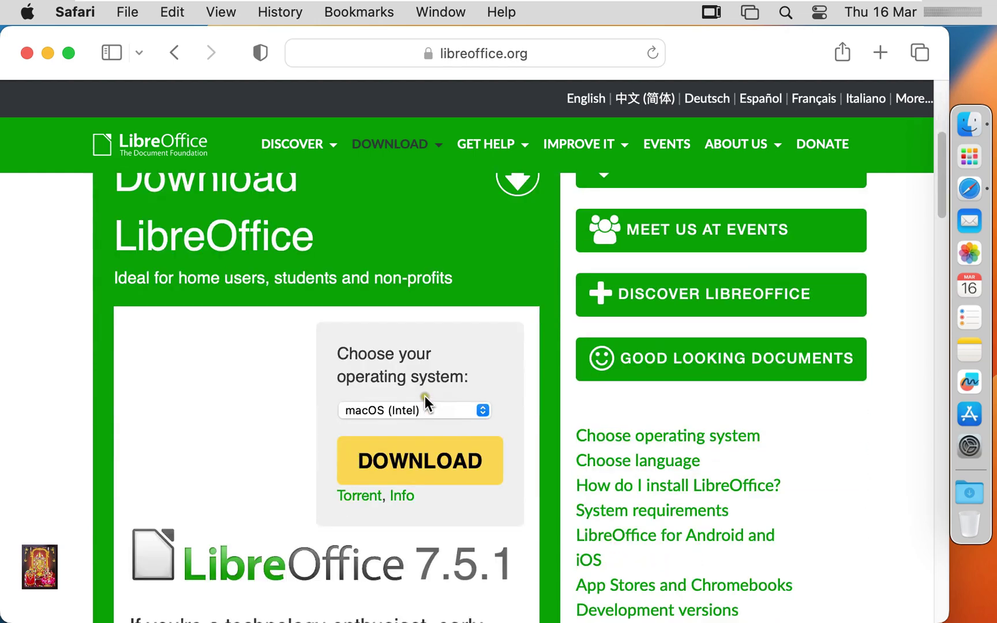
{"action": "scroll", "coordinate": [424, 398], "scroll_direction": "down", "scroll_amount": 5}
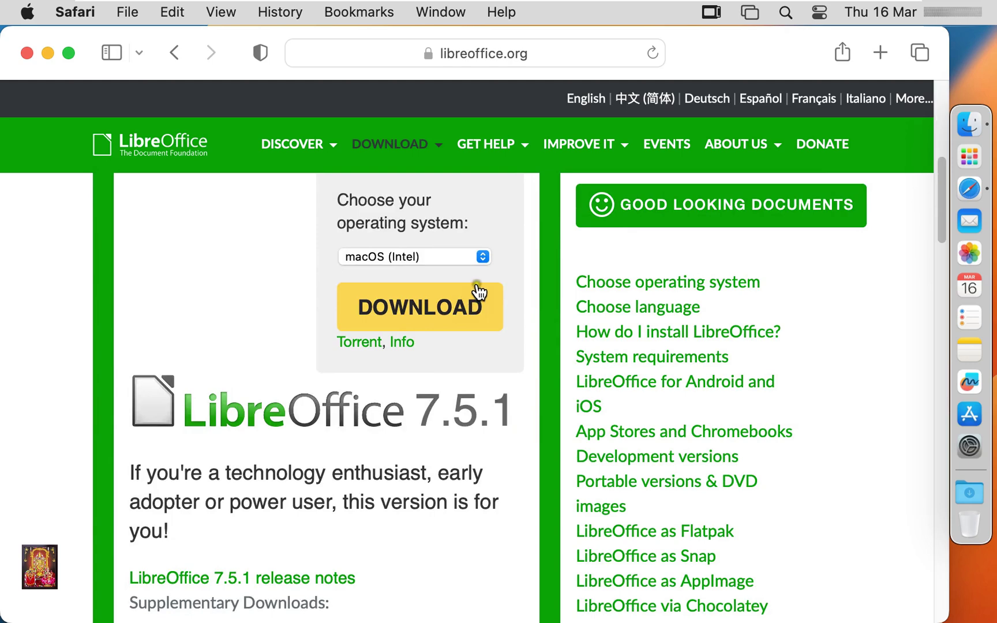
{"action": "left_click", "coordinate": [484, 256]}
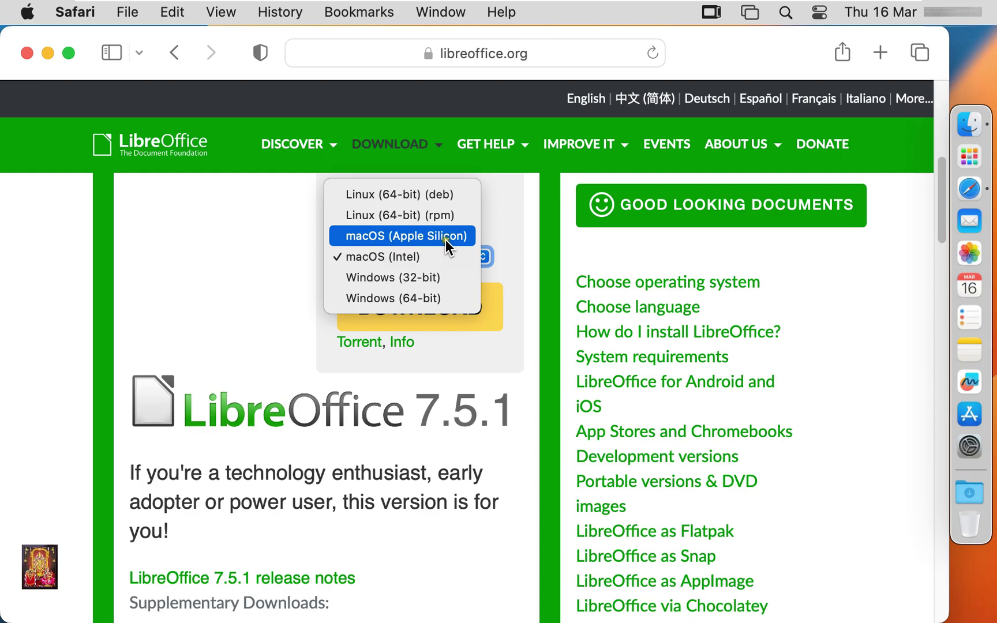
{"action": "left_click", "coordinate": [395, 258]}
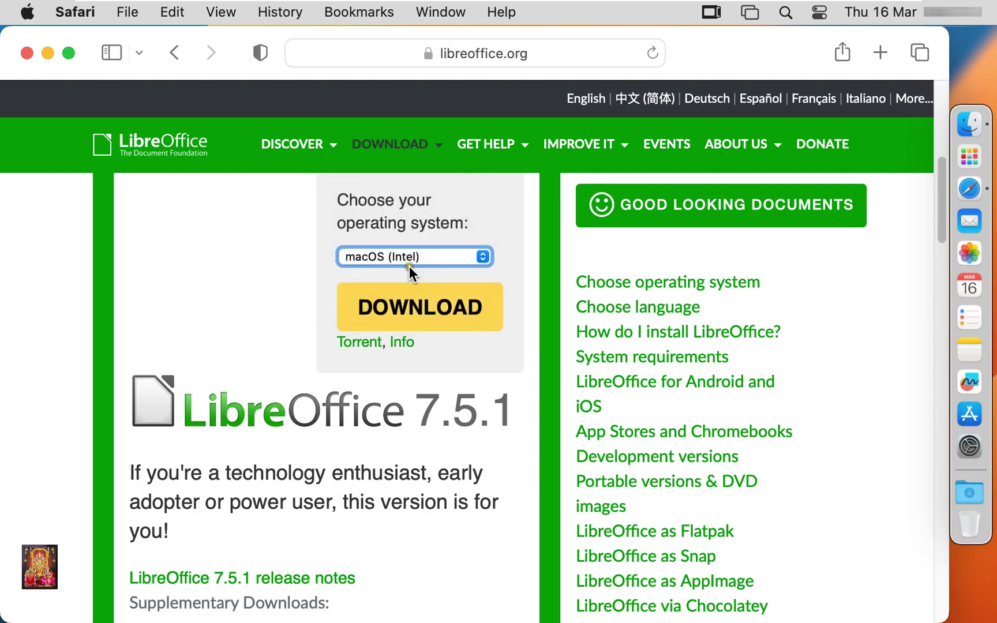
{"action": "left_click", "coordinate": [427, 314]}
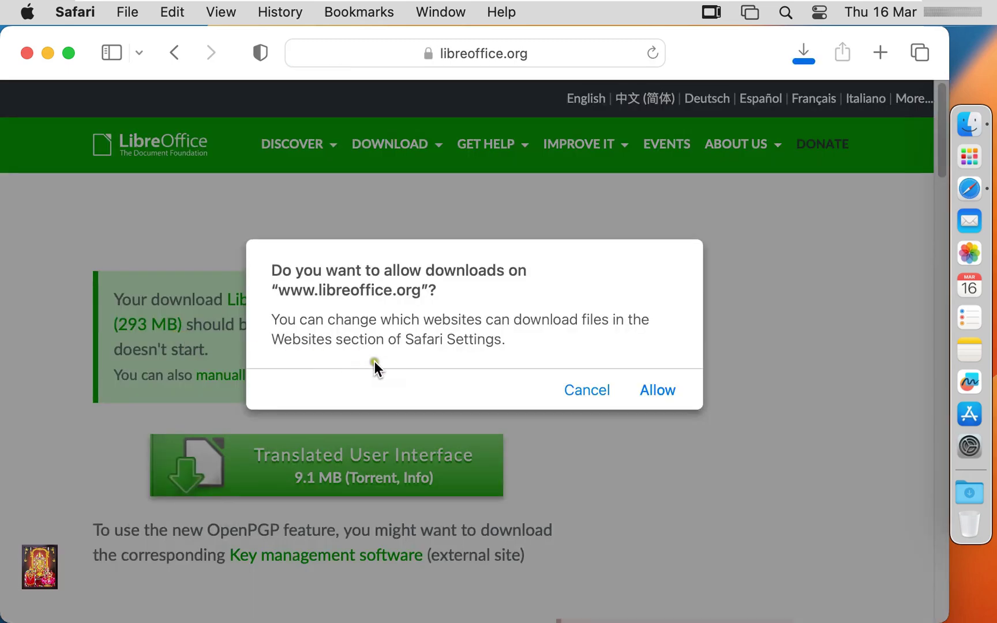
Allow downloads from libreoffice.org and watch the 307.6 MB .dmg complete in Downloads.
{"action": "left_click", "coordinate": [658, 395]}
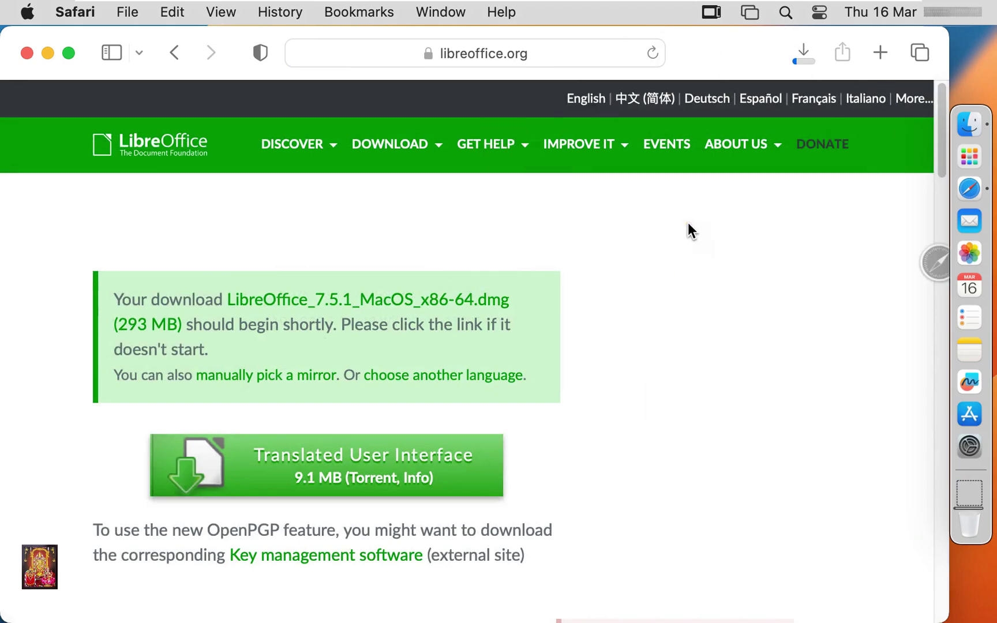
{"action": "left_click", "coordinate": [797, 57]}
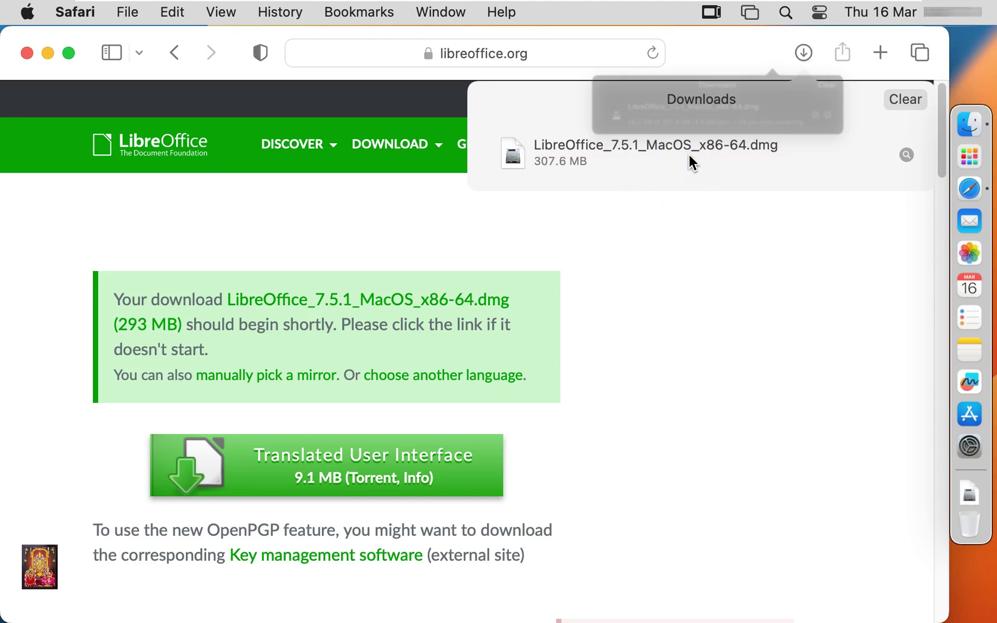
Close Safari and open LibreOffice_7.5.1_MacOS_x86-64.dmg from Finder's Downloads folder.
{"action": "left_click", "coordinate": [27, 53]}
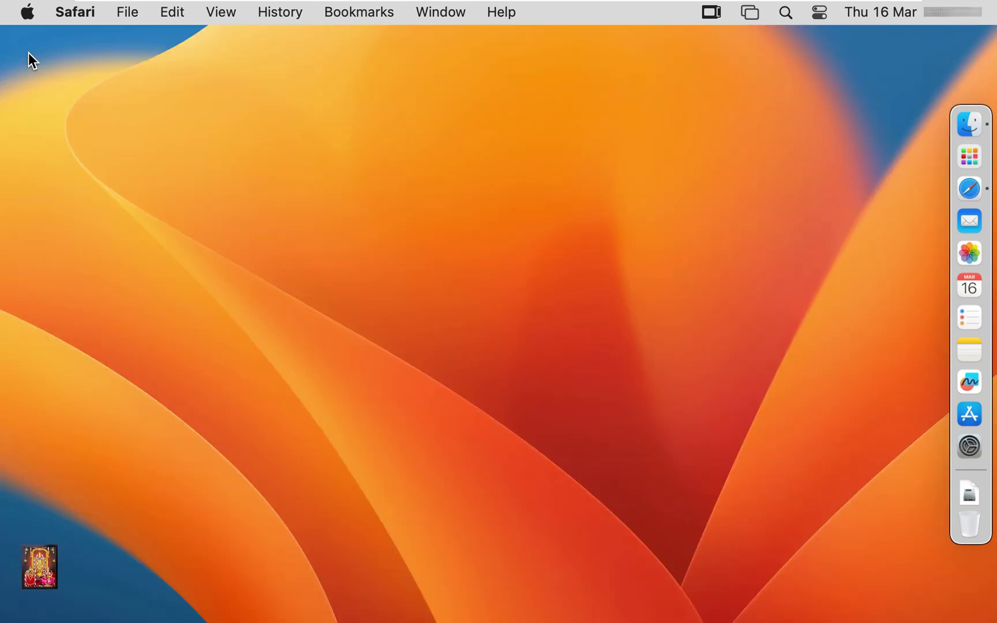
{"action": "left_click", "coordinate": [965, 126]}
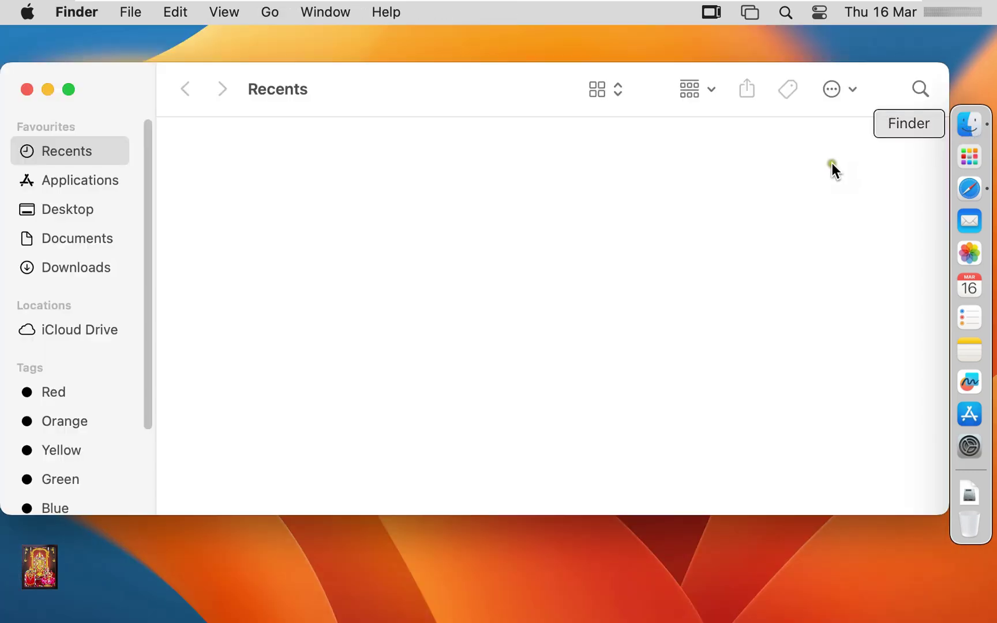
{"action": "left_click", "coordinate": [94, 268]}
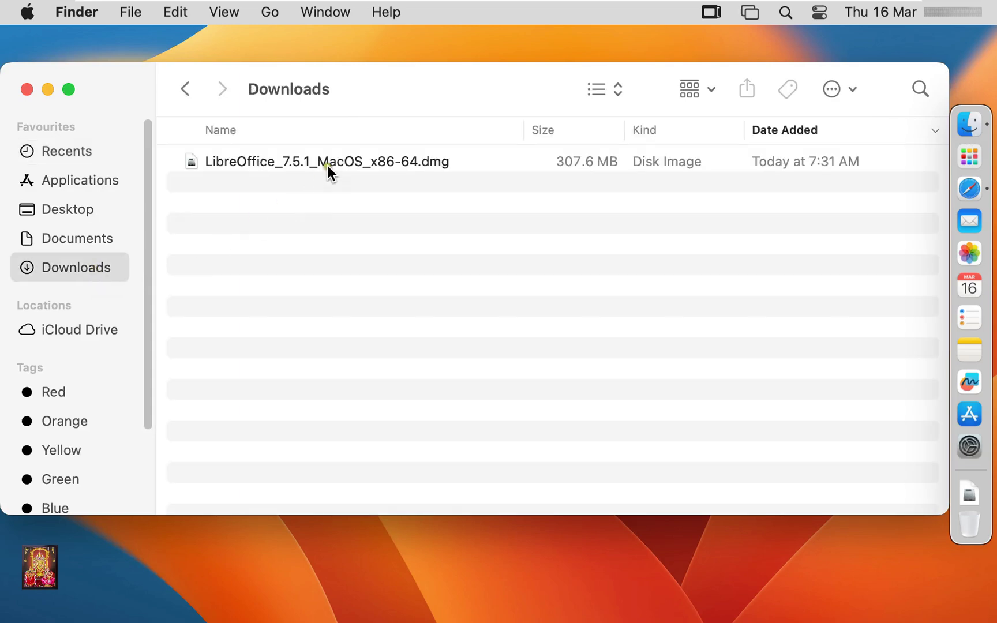
{"action": "left_click", "coordinate": [310, 167]}
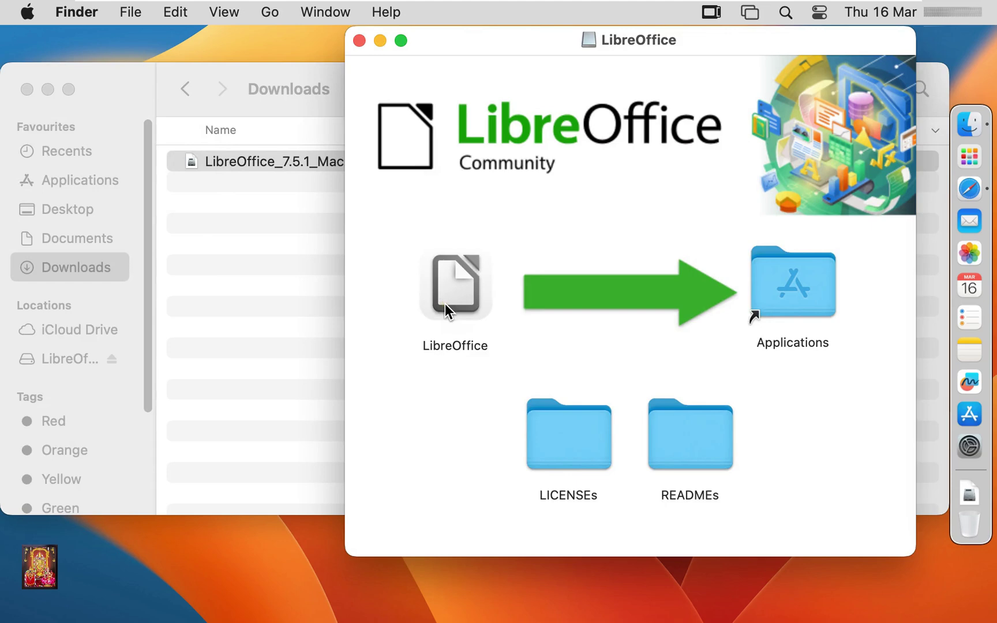
Drag LibreOffice into Applications, close the Finder windows and eject the LibreOffice disk.
{"action": "left_click_drag", "start_coordinate": [450, 300], "coordinate": [799, 292]}
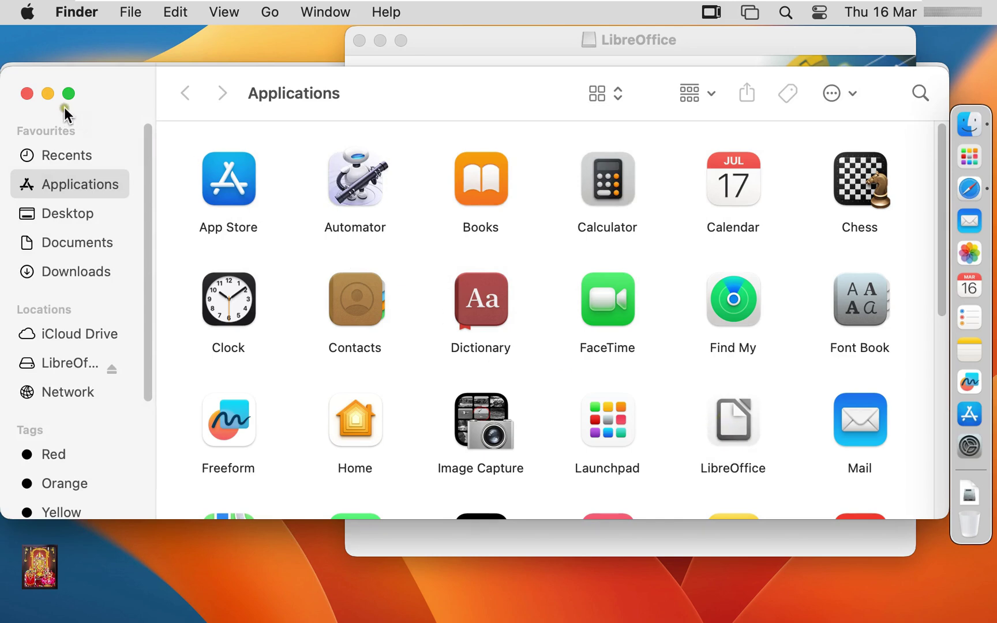
{"action": "left_click", "coordinate": [27, 94]}
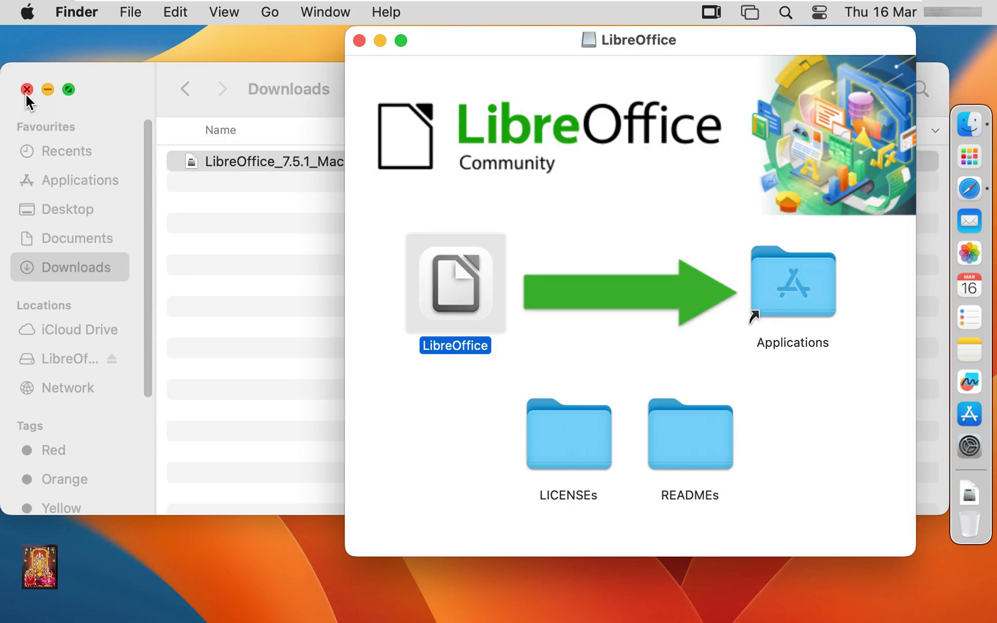
{"action": "left_click", "coordinate": [359, 41]}
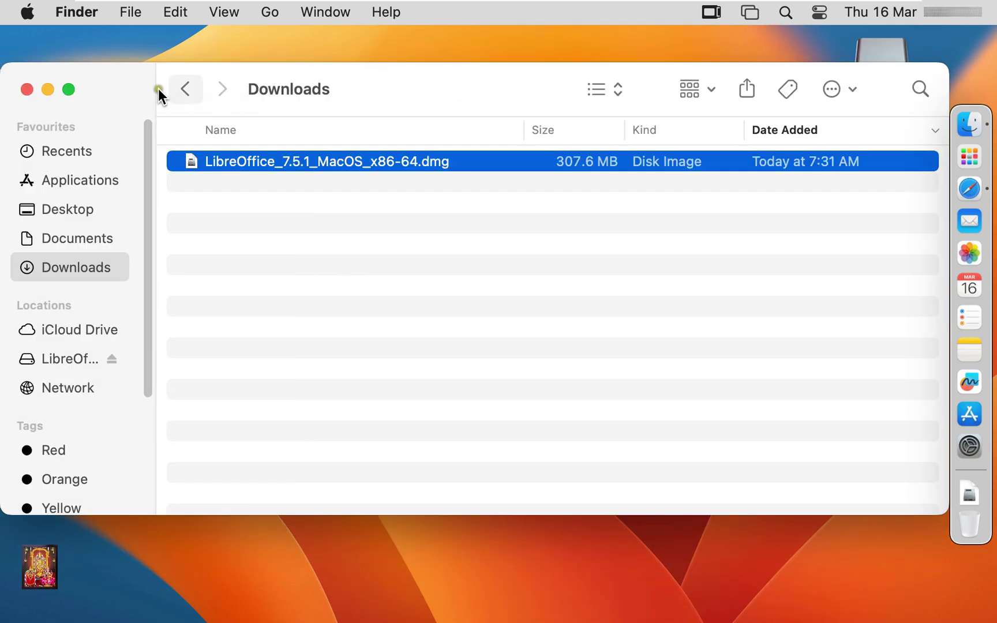
{"action": "left_click", "coordinate": [27, 90]}
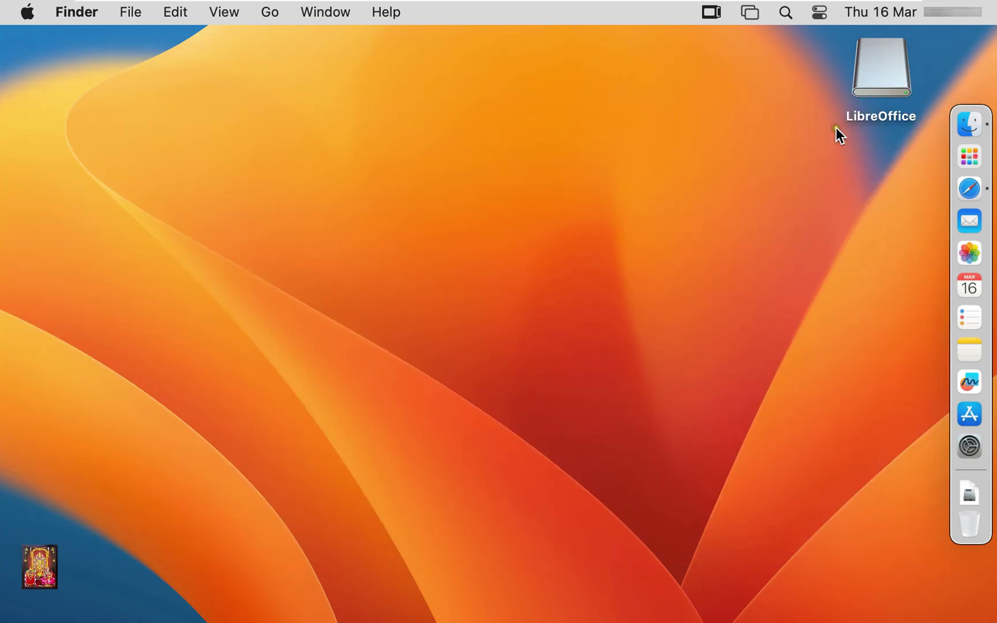
{"action": "right_click", "coordinate": [879, 63]}
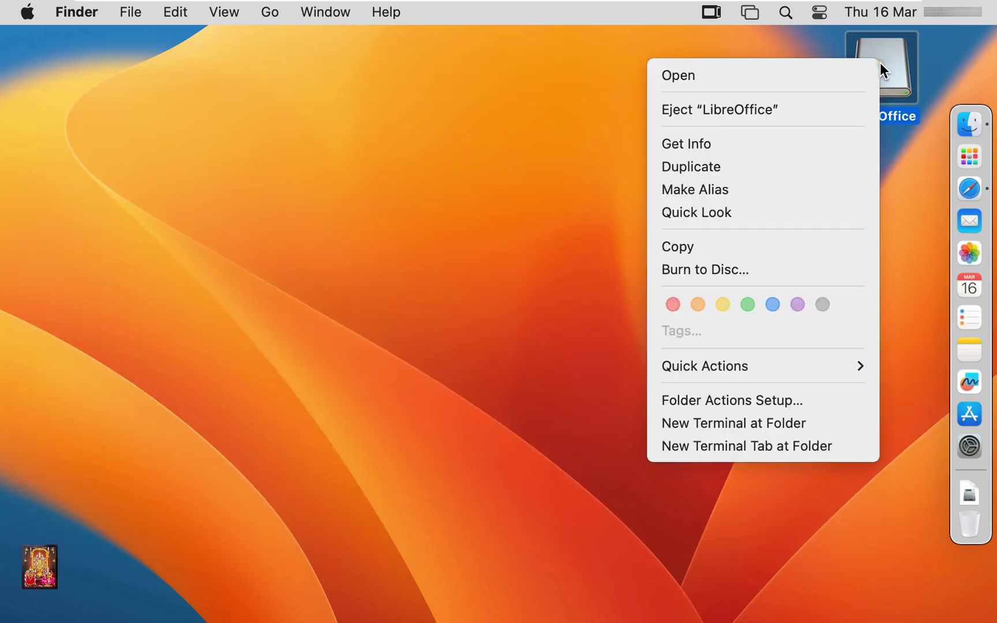
{"action": "left_click", "coordinate": [783, 108]}
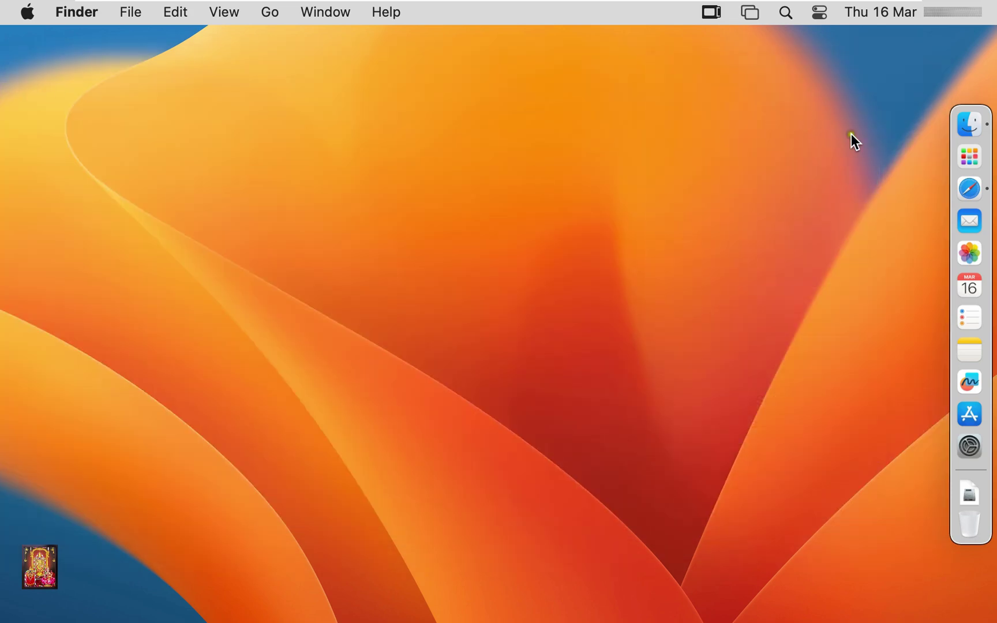
Start LibreOffice from Launchpad and confirm Open on the internet-download warning.
{"action": "left_click", "coordinate": [956, 158]}
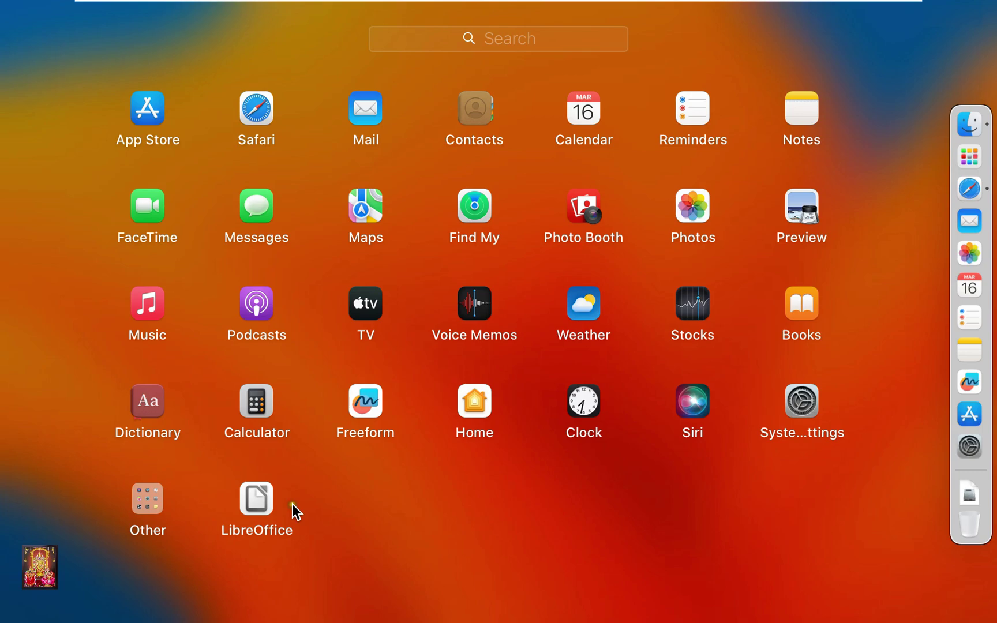
{"action": "left_click", "coordinate": [259, 500]}
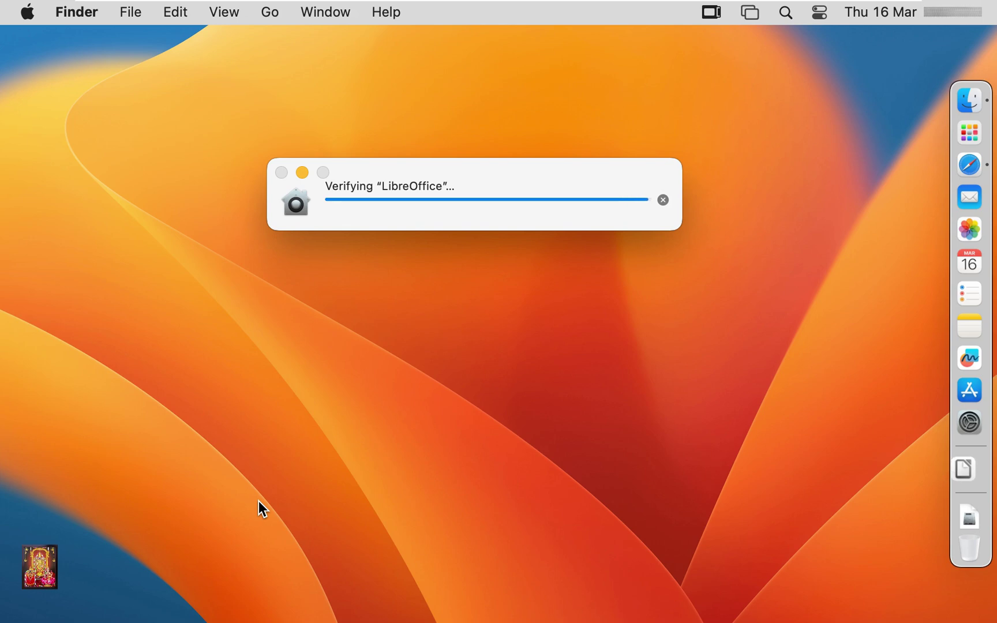
{"action": "left_click", "coordinate": [526, 351]}
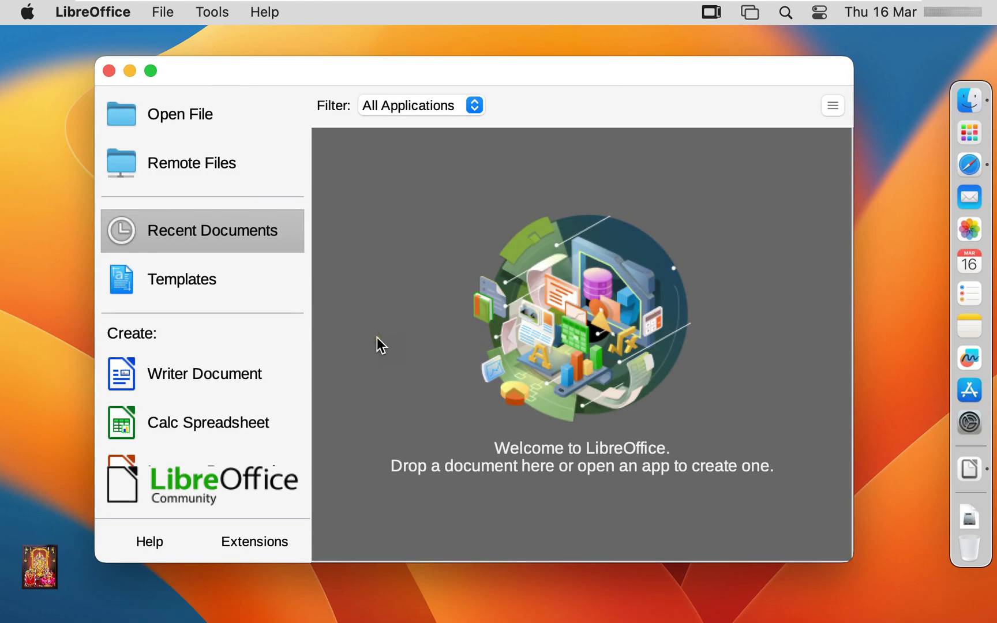
Create a Writer document with bold 'Hello World', then close it choosing Don't Save.
{"action": "left_click", "coordinate": [242, 385]}
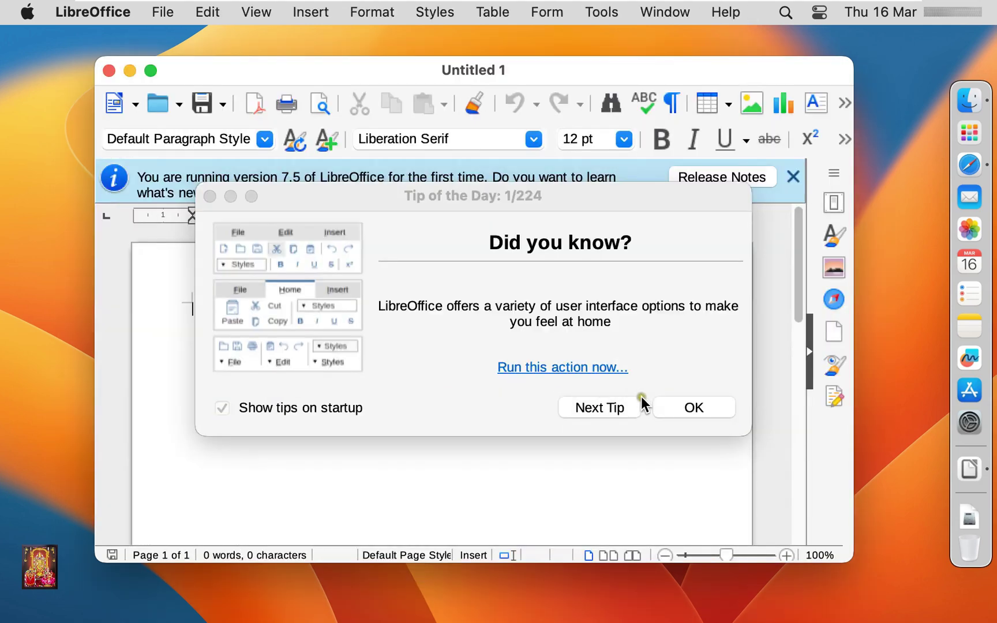
{"action": "left_click", "coordinate": [690, 411]}
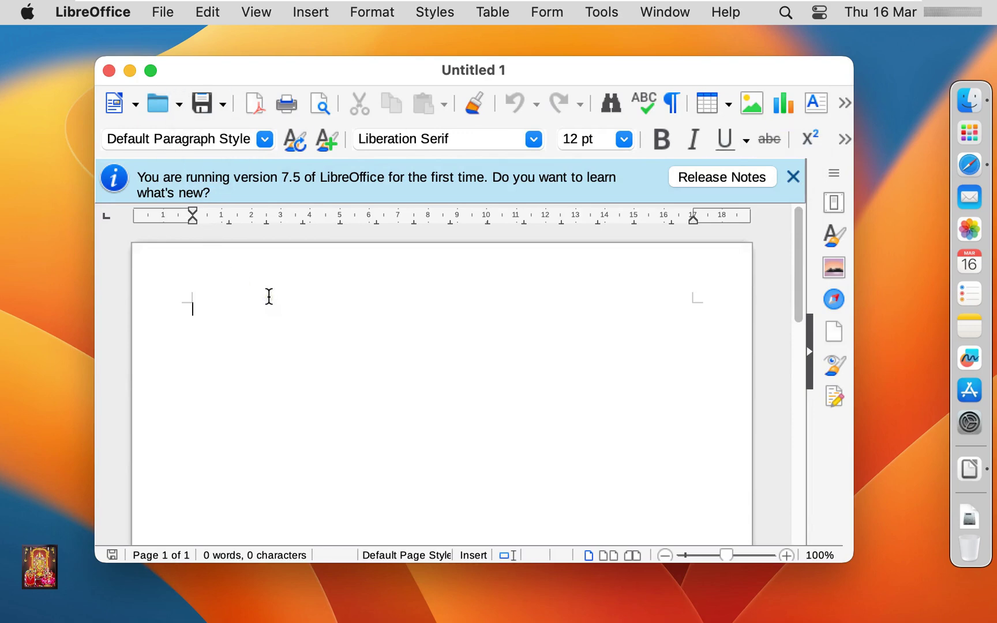
{"action": "type", "text": "Hell"}
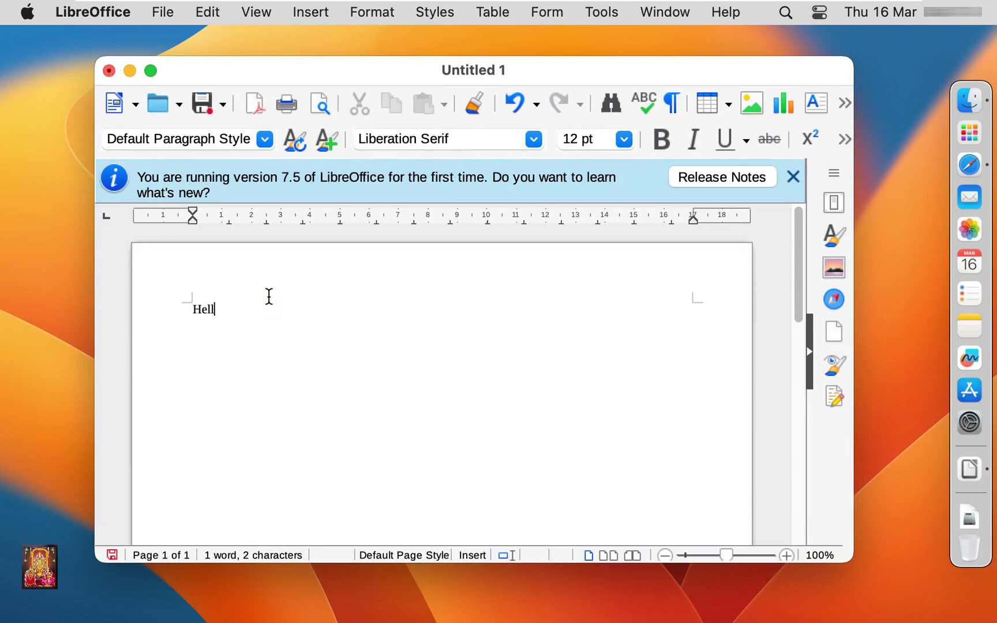
{"action": "type", "text": "o Wo"}
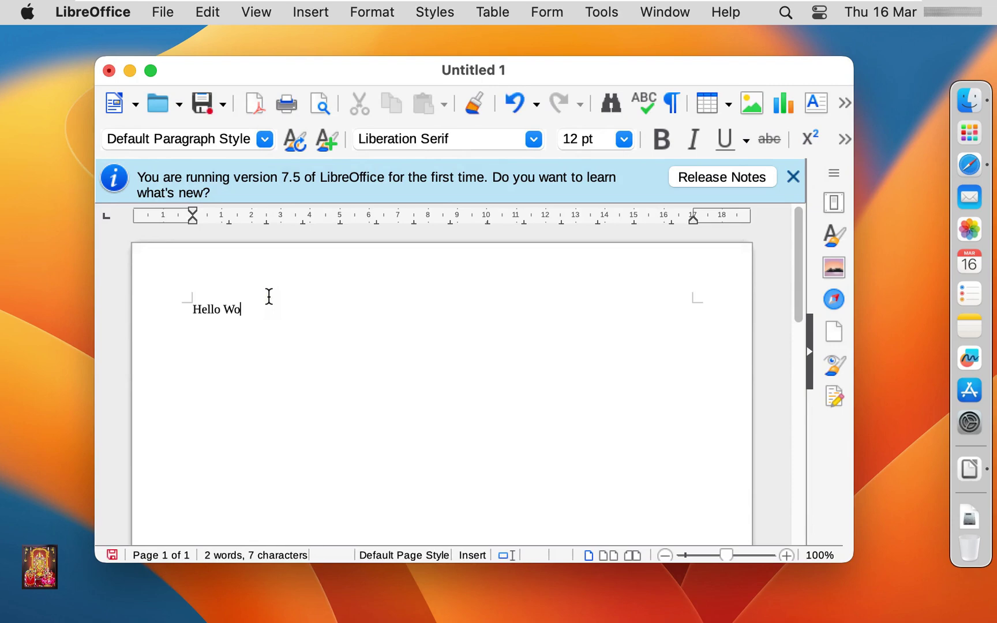
{"action": "type", "text": "rld"}
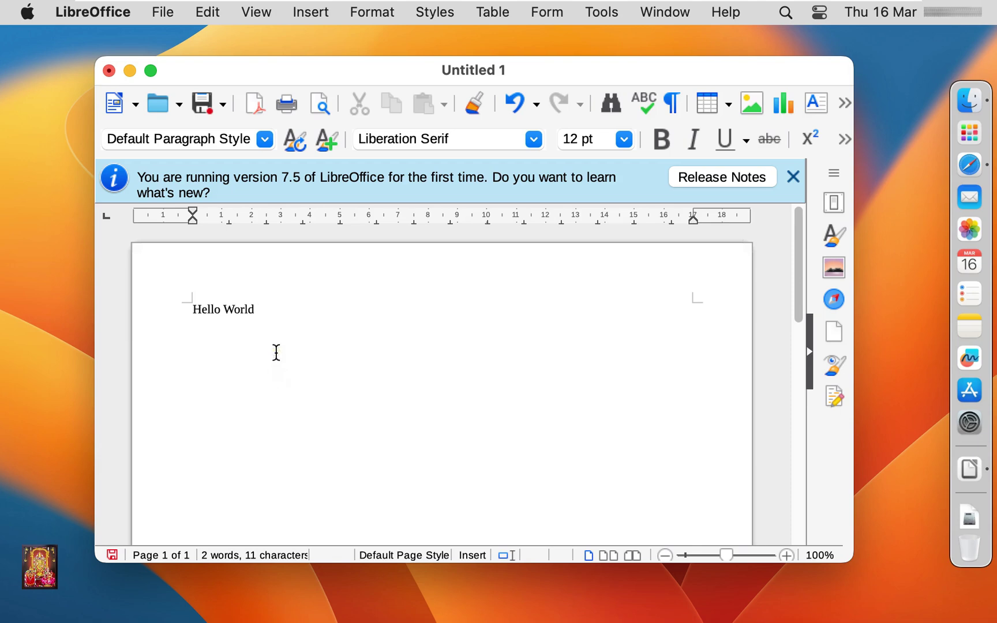
{"action": "left_click_drag", "start_coordinate": [255, 311], "coordinate": [188, 307]}
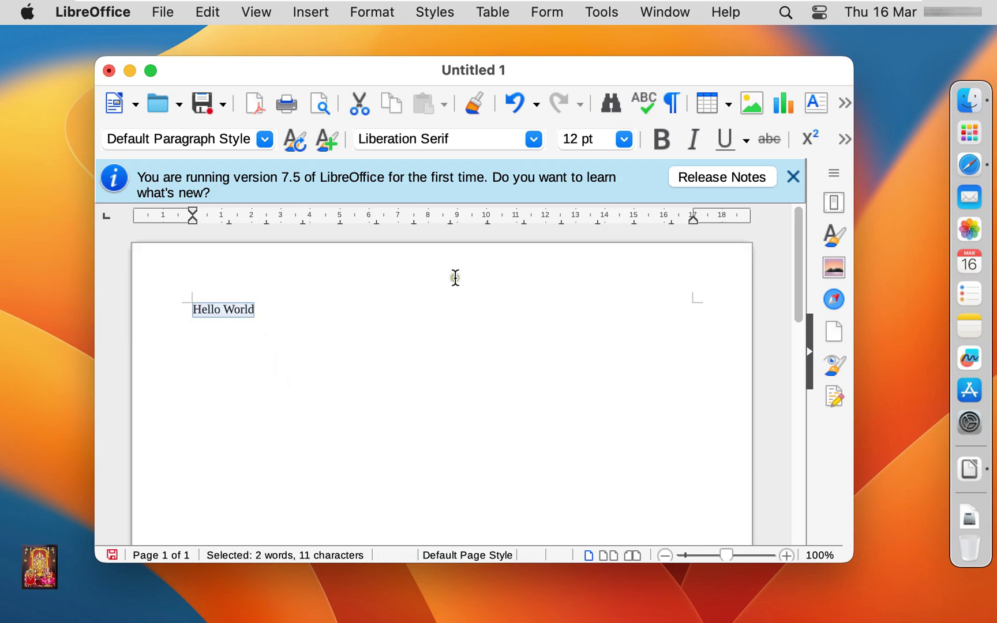
{"action": "left_click", "coordinate": [661, 140]}
{"action": "left_click", "coordinate": [370, 317]}
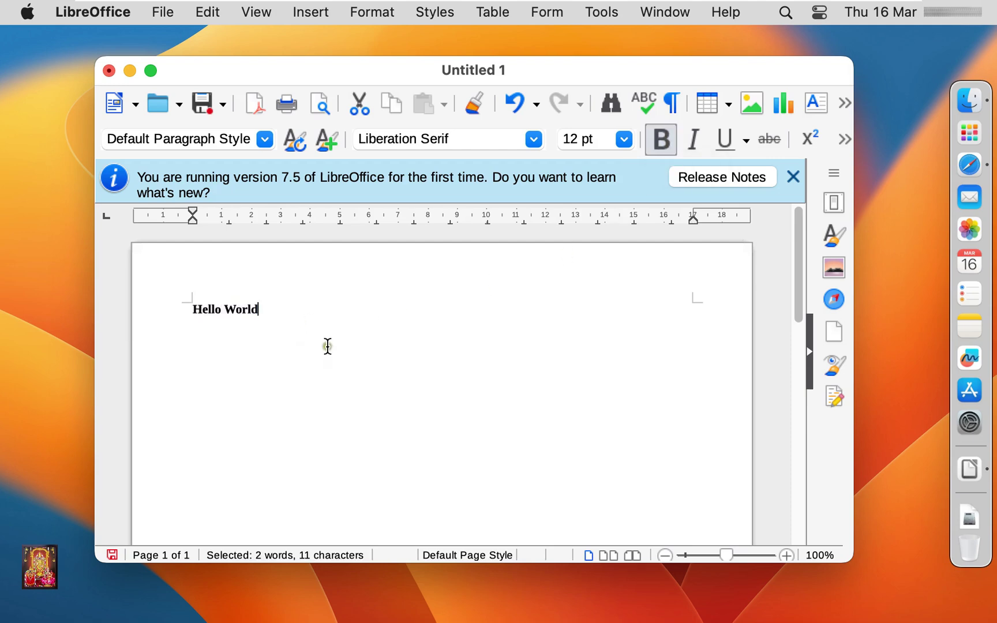
{"action": "left_click", "coordinate": [108, 71]}
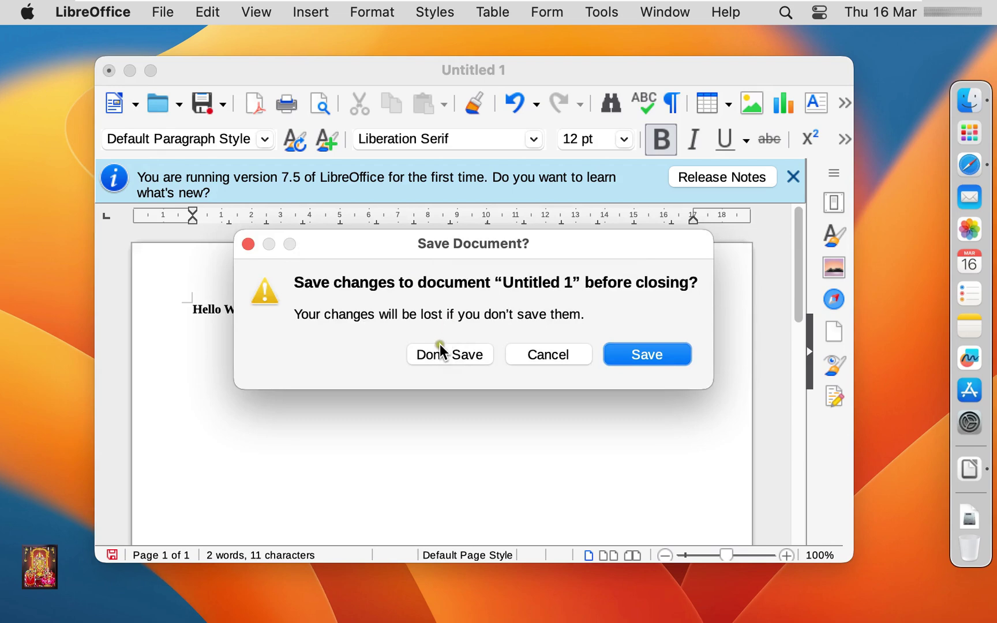
{"action": "left_click", "coordinate": [439, 349]}
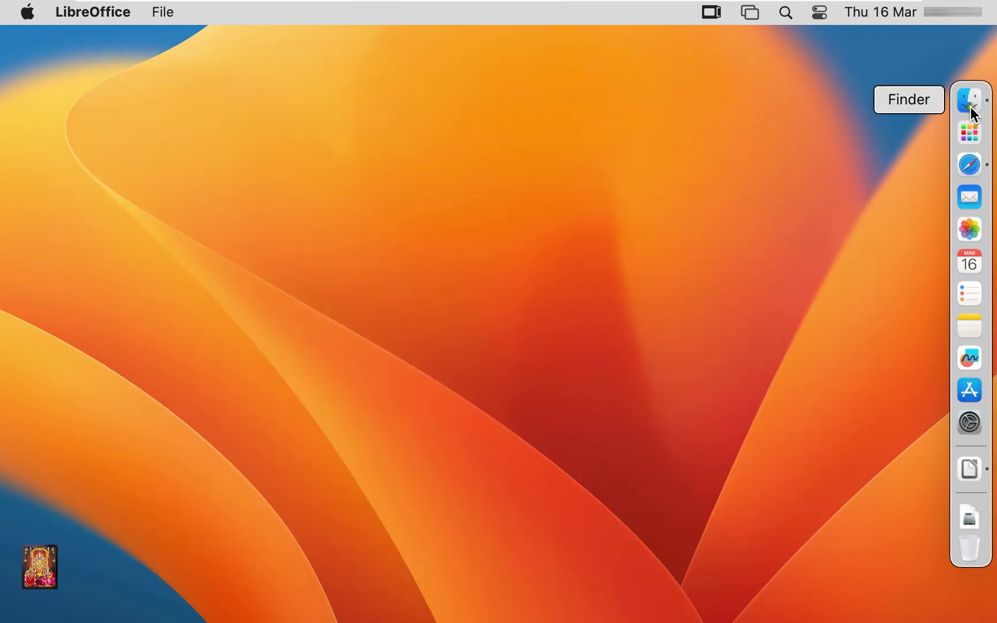
{"action": "left_click", "coordinate": [975, 136]}
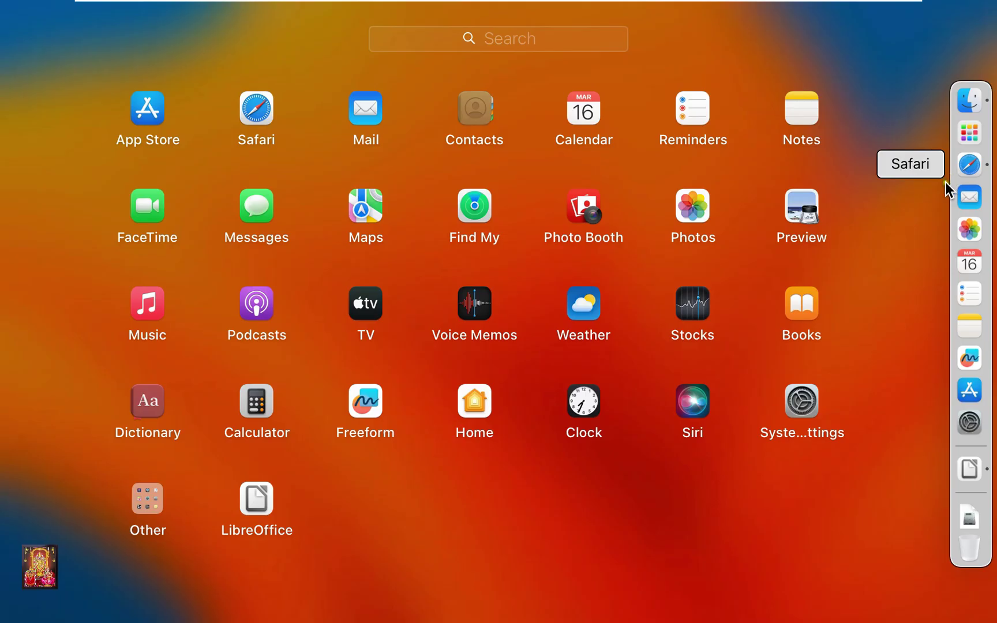
{"action": "left_click", "coordinate": [257, 499]}
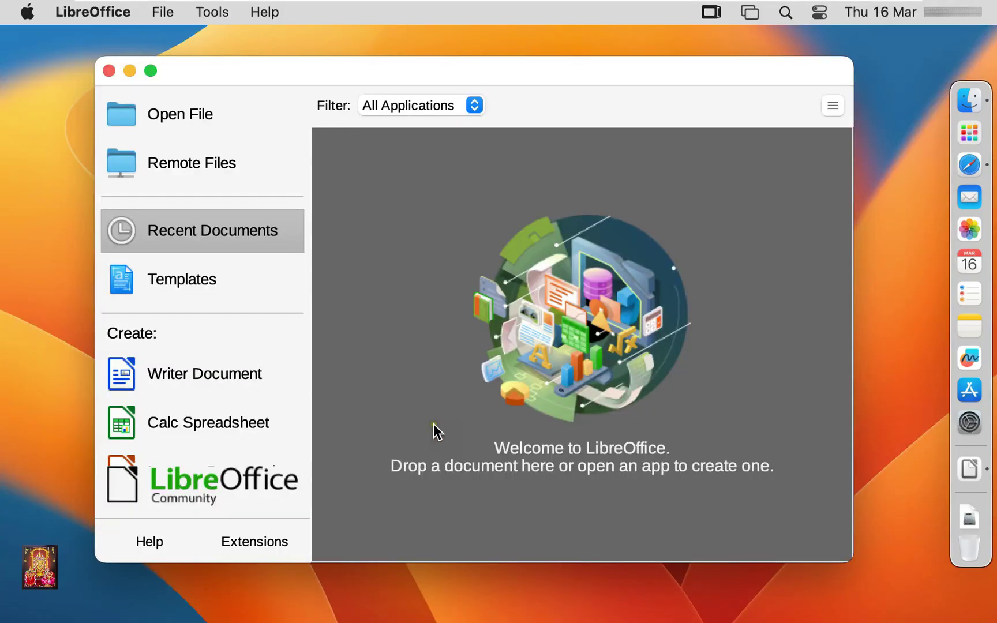
{"action": "left_click", "coordinate": [200, 425]}
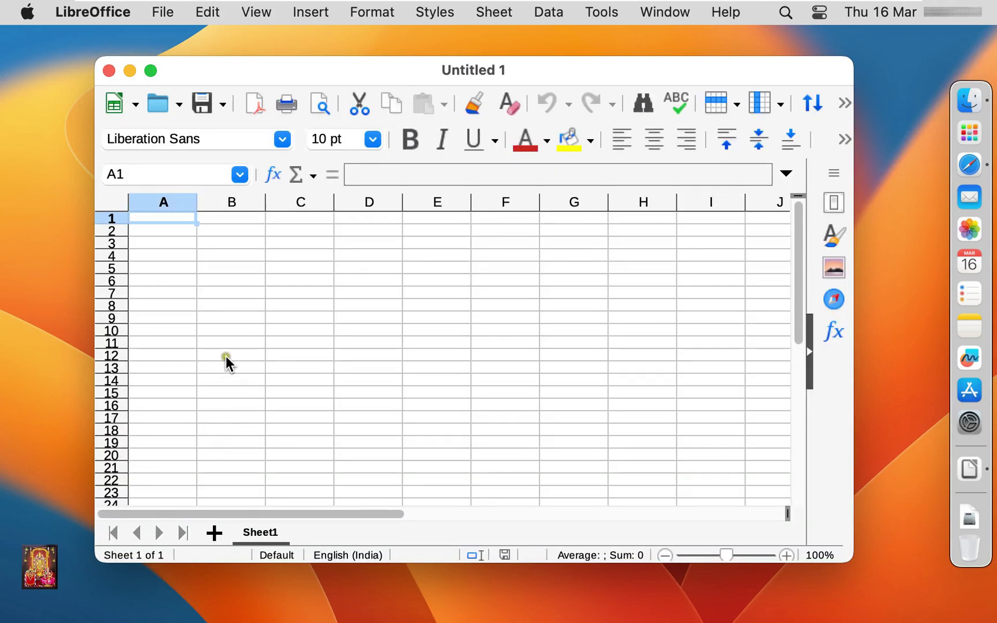
{"action": "left_click", "coordinate": [299, 391]}
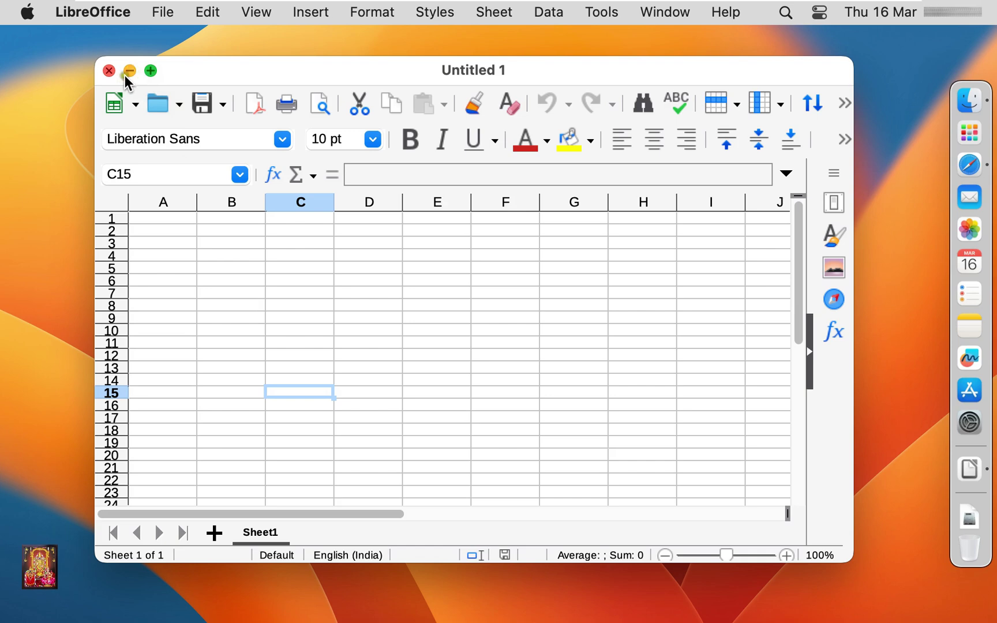
{"action": "left_click", "coordinate": [150, 71]}
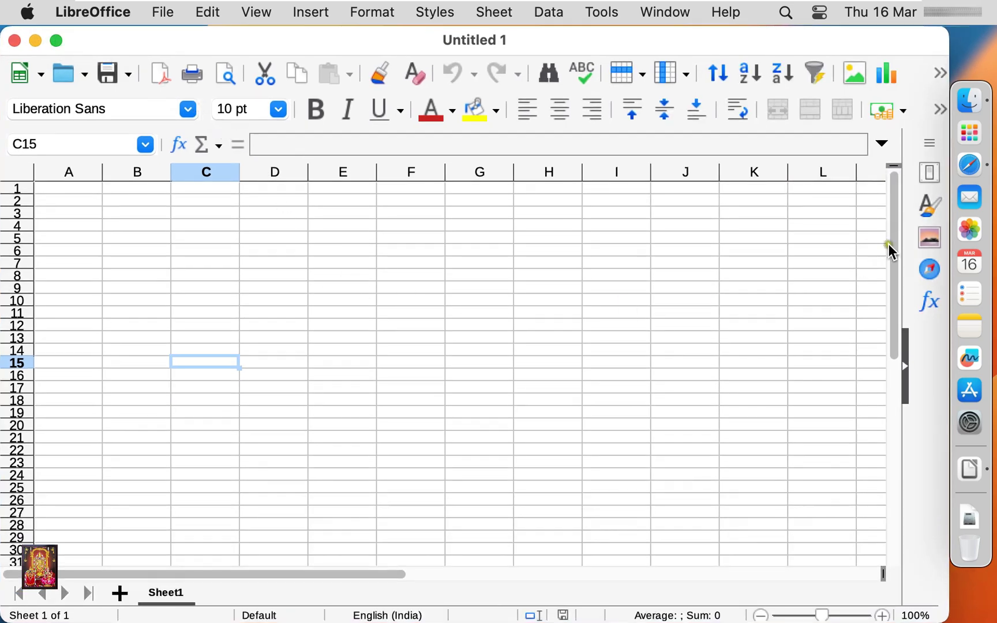
{"action": "left_click_drag", "start_coordinate": [893, 251], "coordinate": [881, 208]}
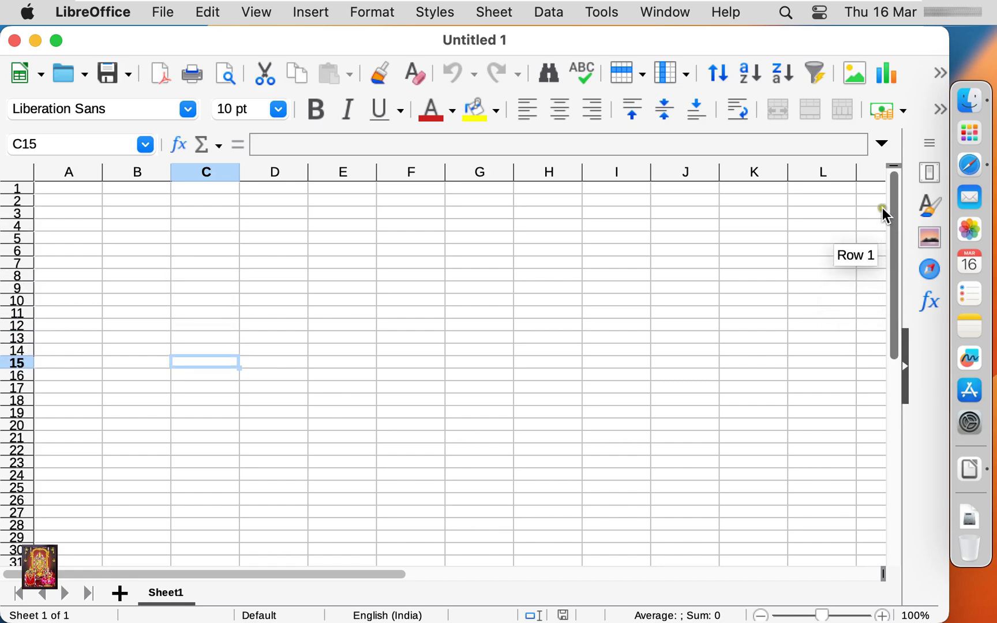
{"action": "left_click", "coordinate": [134, 277]}
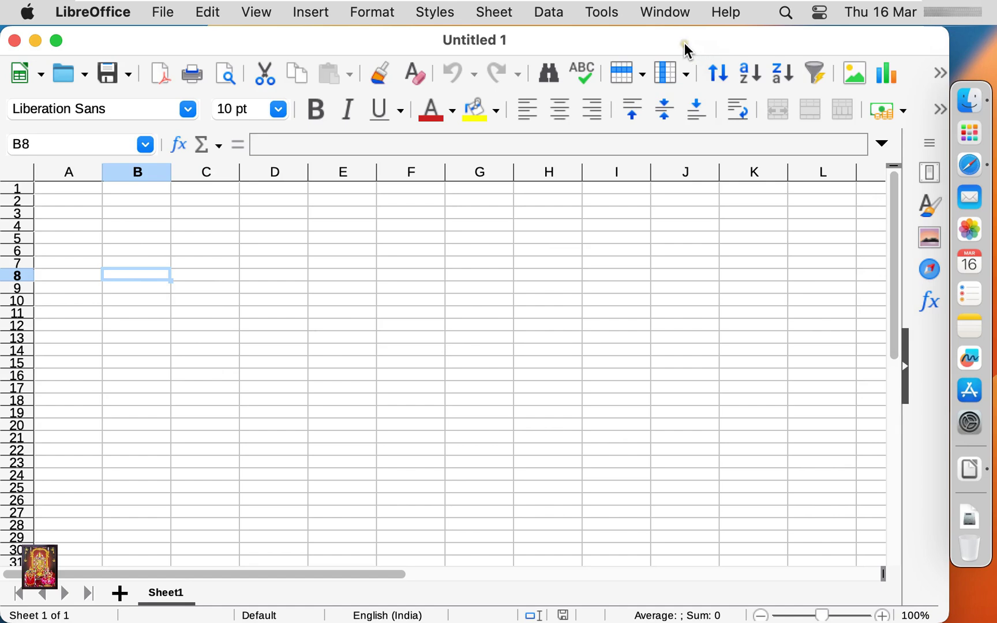
{"action": "left_click", "coordinate": [937, 74]}
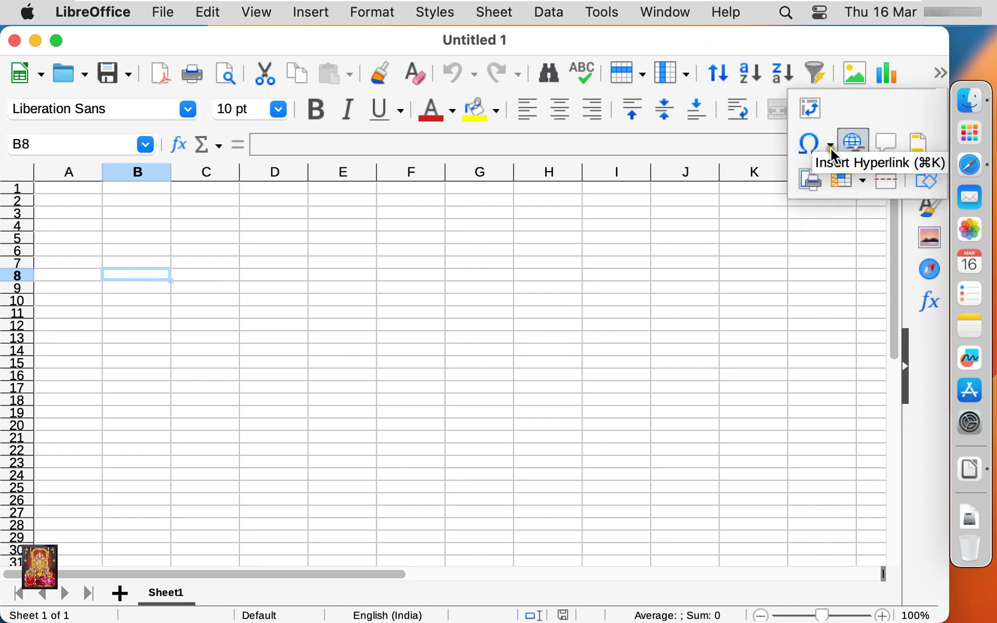
{"action": "left_click", "coordinate": [382, 243]}
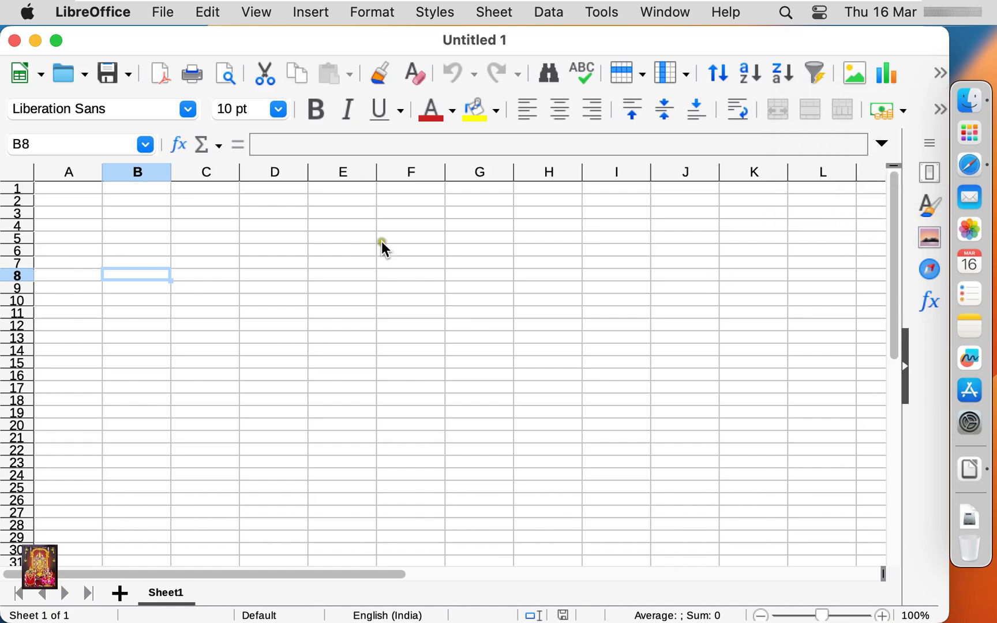
{"action": "left_click", "coordinate": [14, 40]}
Relaunch LibreOffice, maximize the Start Center and create an Impress presentation from Blue Curve.
{"action": "left_click", "coordinate": [969, 133]}
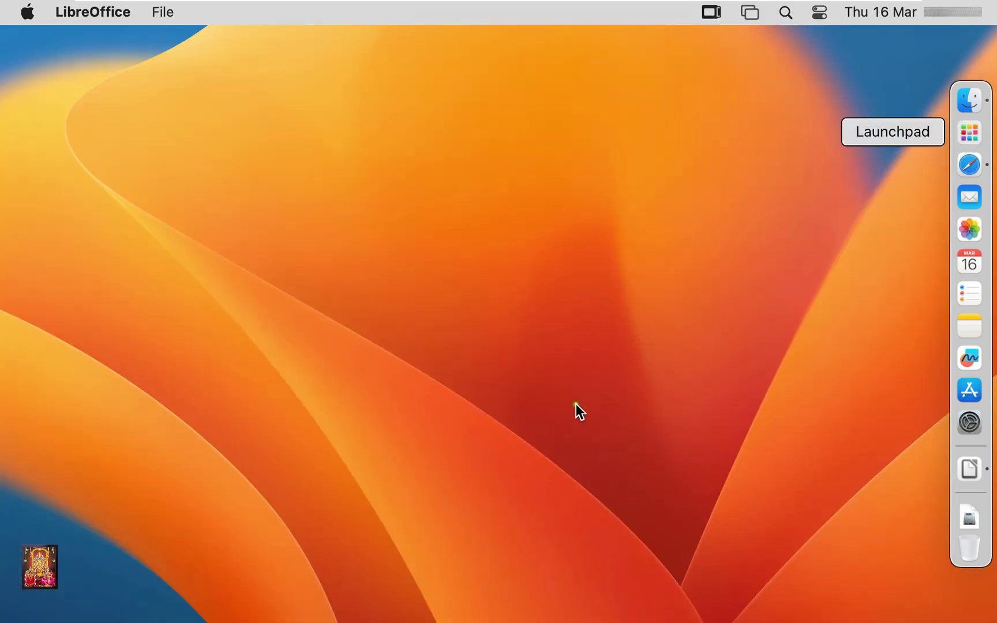
{"action": "left_click", "coordinate": [253, 508]}
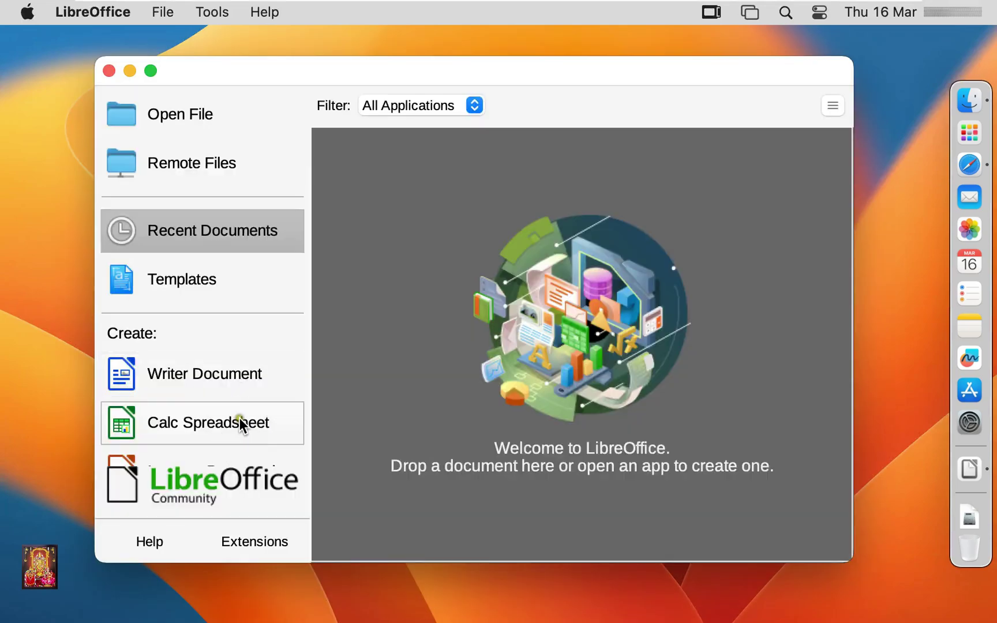
{"action": "left_click", "coordinate": [151, 71]}
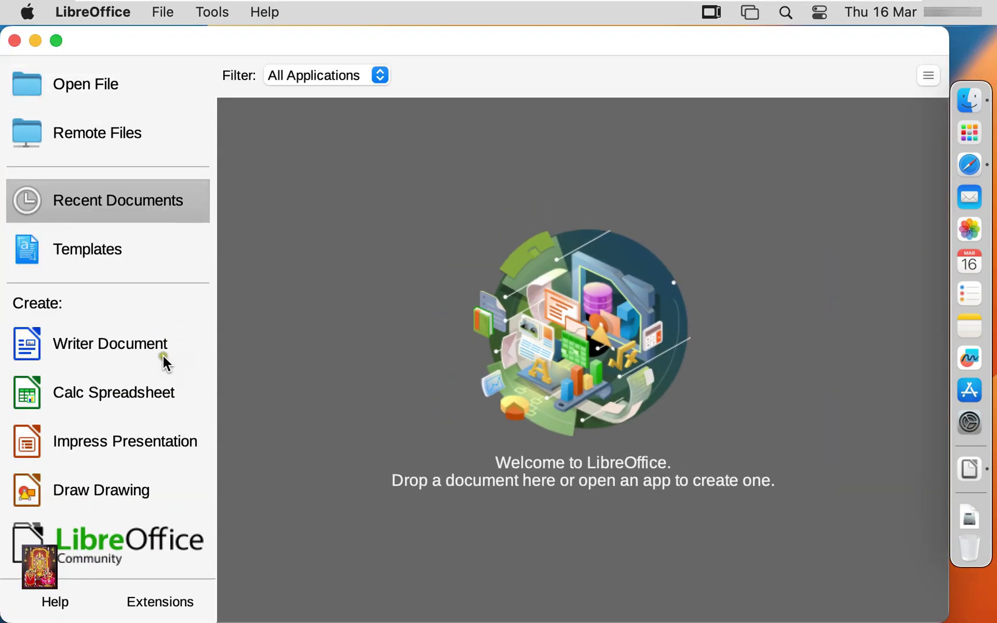
{"action": "left_click", "coordinate": [147, 442]}
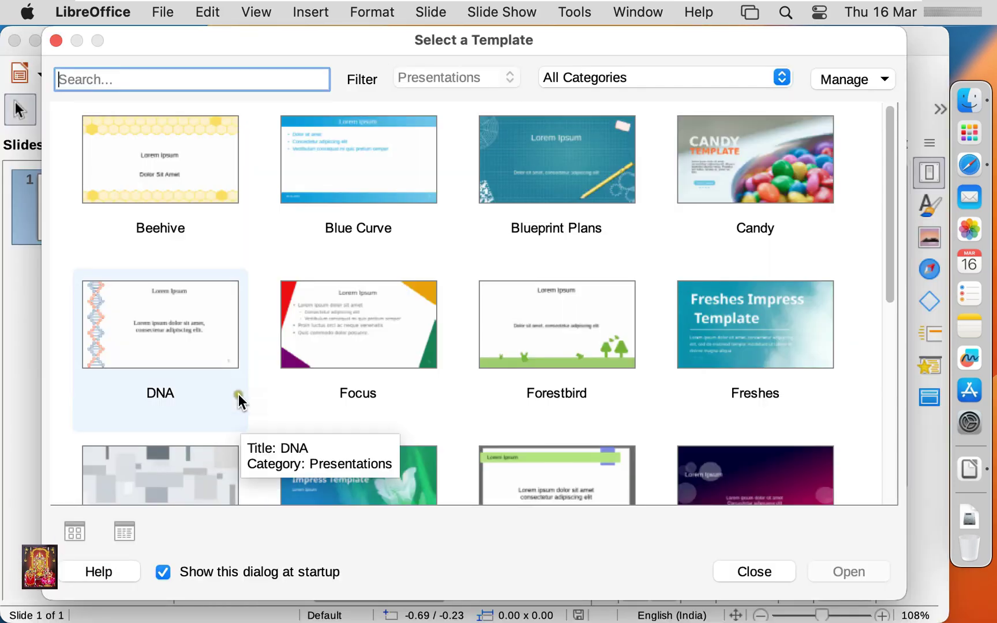
{"action": "left_click", "coordinate": [336, 161]}
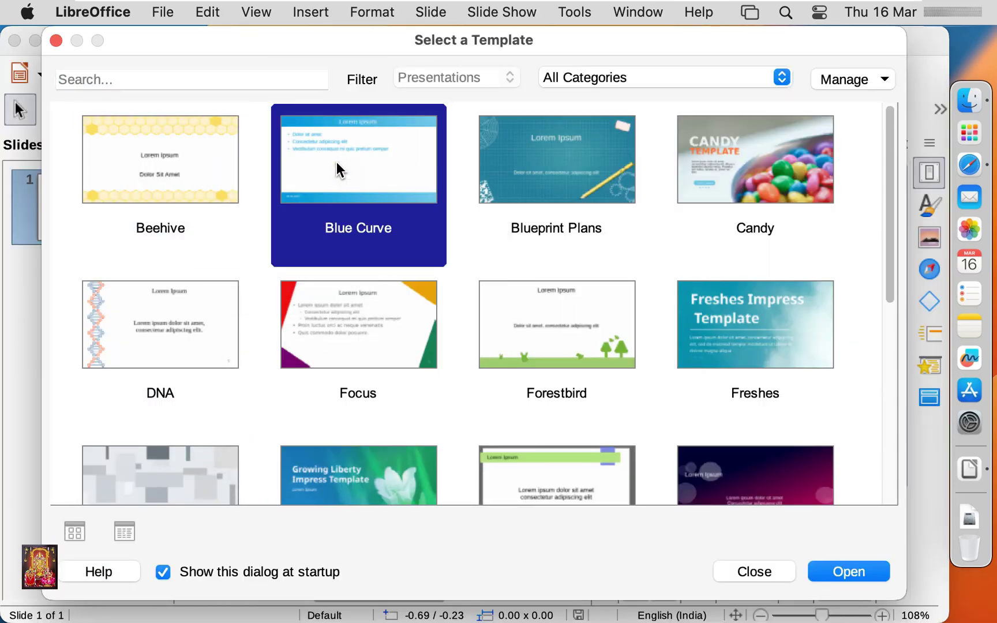
Start a presentation from the Blue Curve template and view slide 2, then slide 1.
{"action": "left_click", "coordinate": [849, 572]}
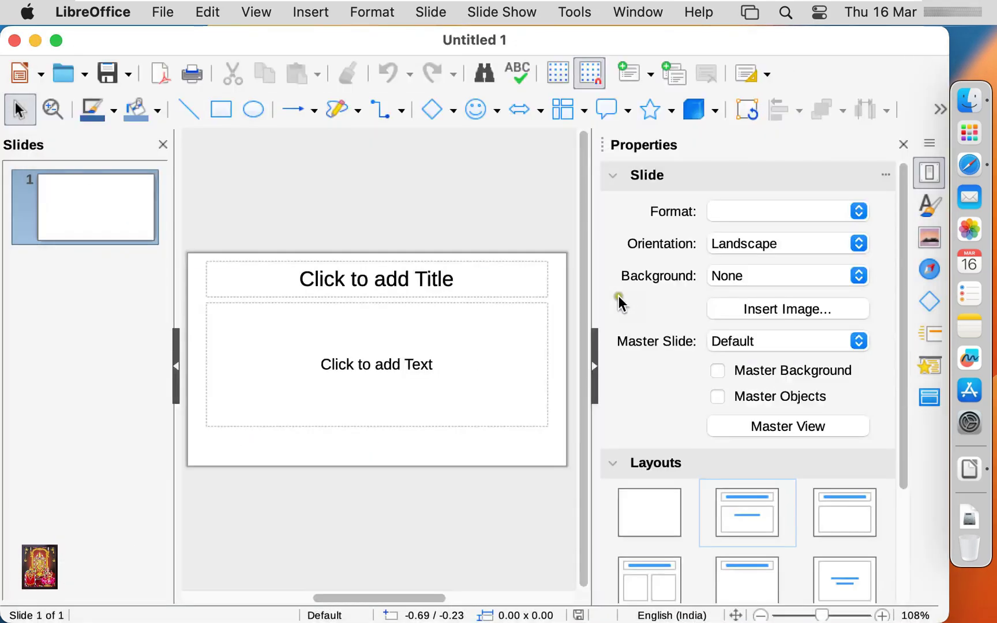
{"action": "left_click", "coordinate": [112, 292]}
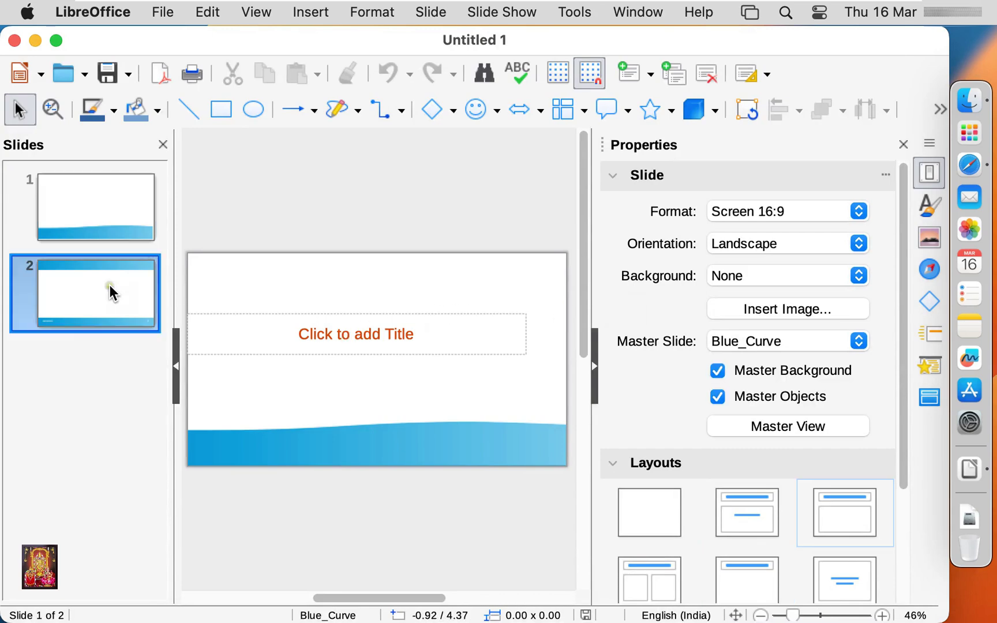
{"action": "left_click", "coordinate": [102, 216]}
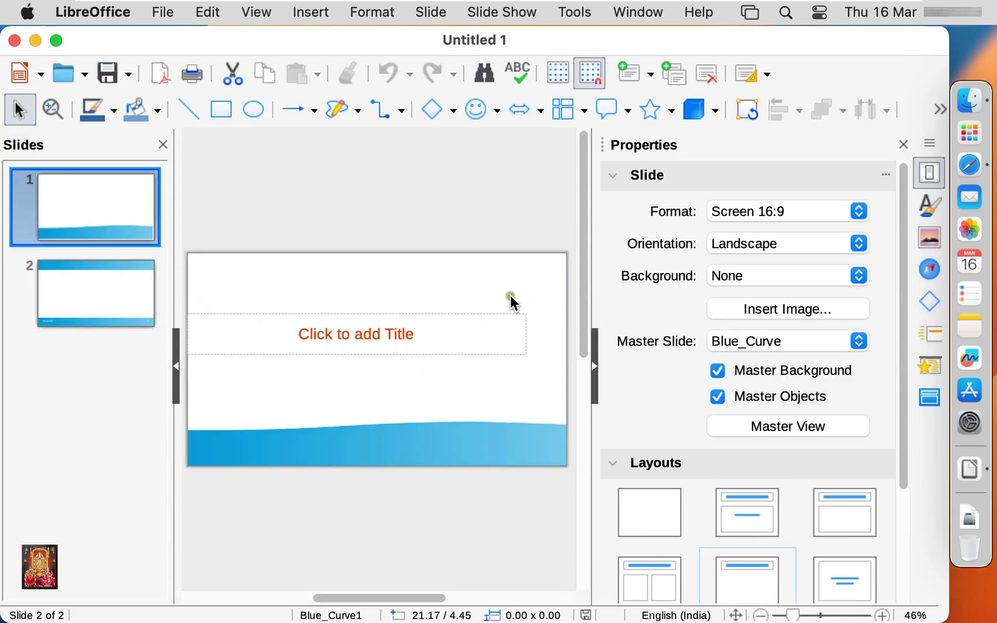
Collapse the Properties sidebar, then close the Untitled 1 presentation.
{"action": "left_click", "coordinate": [594, 368]}
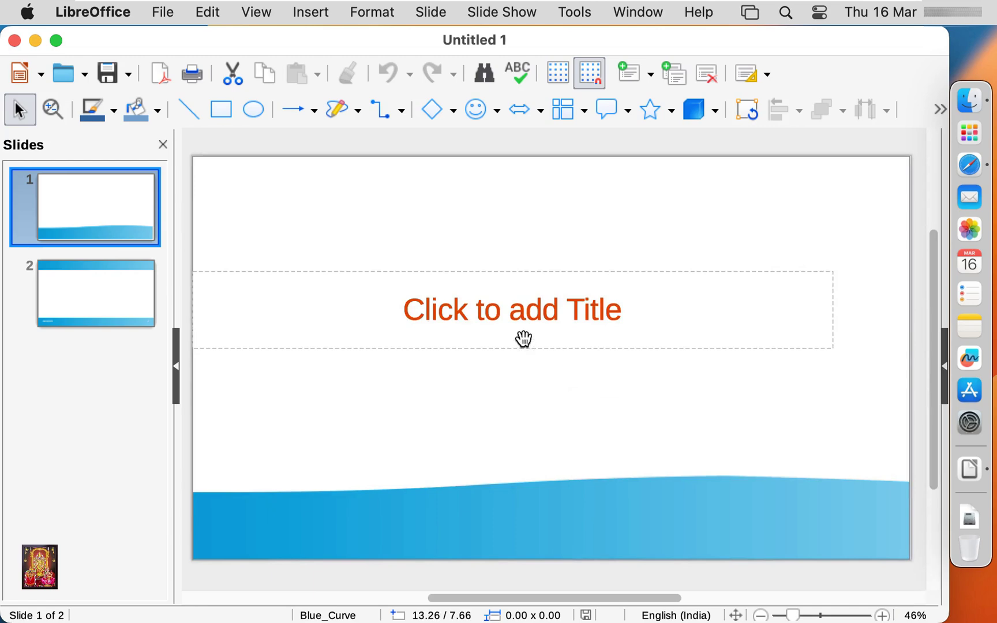
{"action": "left_click", "coordinate": [520, 223]}
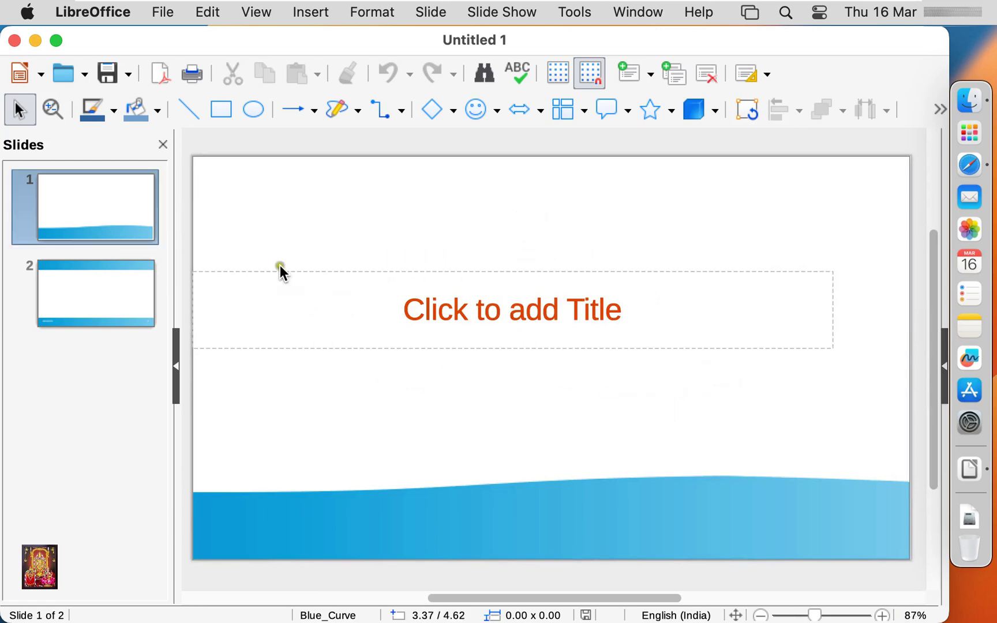
{"action": "left_click", "coordinate": [15, 41]}
View About LibreOffice to confirm version 7.5.1.2 (X86_64), then close it.
{"action": "left_click", "coordinate": [89, 12]}
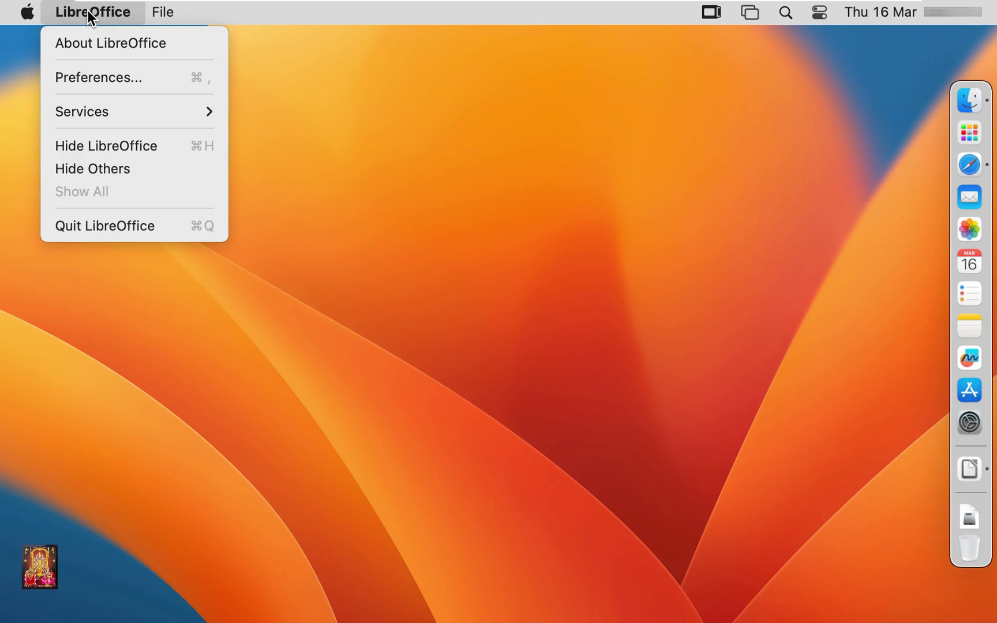
{"action": "left_click", "coordinate": [113, 43]}
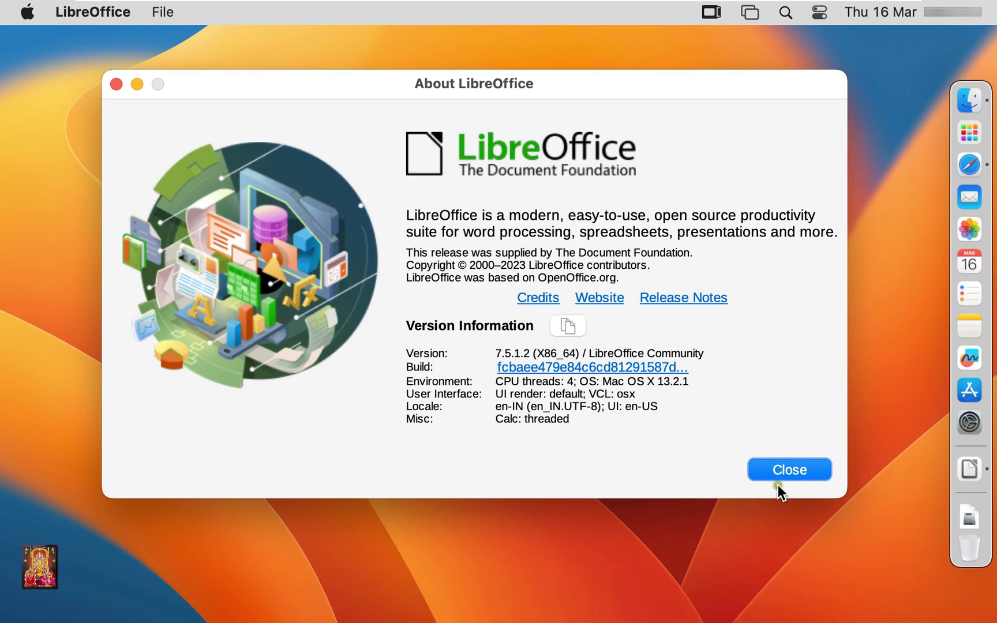
{"action": "left_click", "coordinate": [800, 469]}
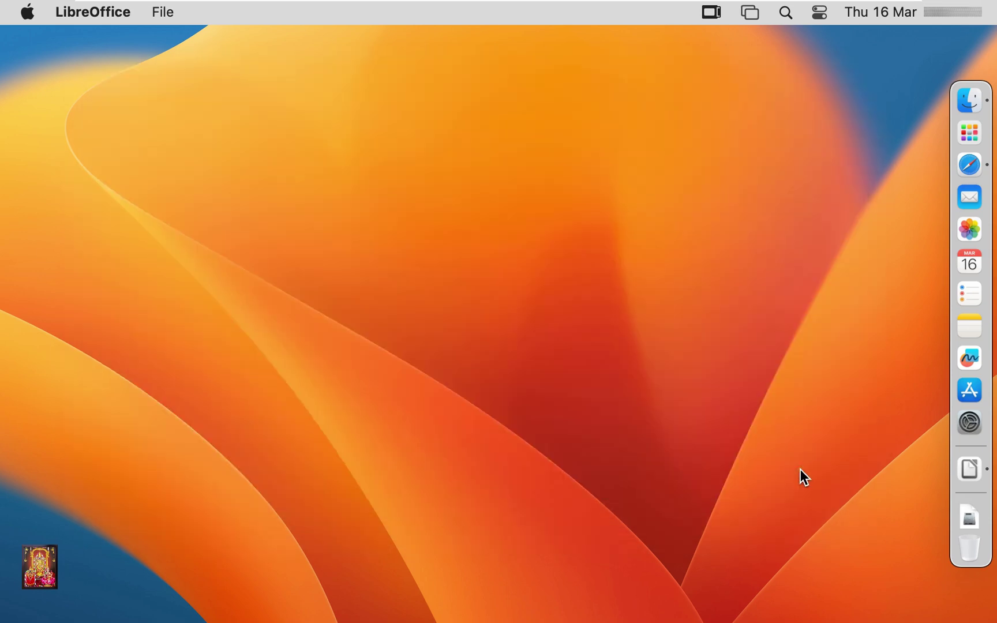